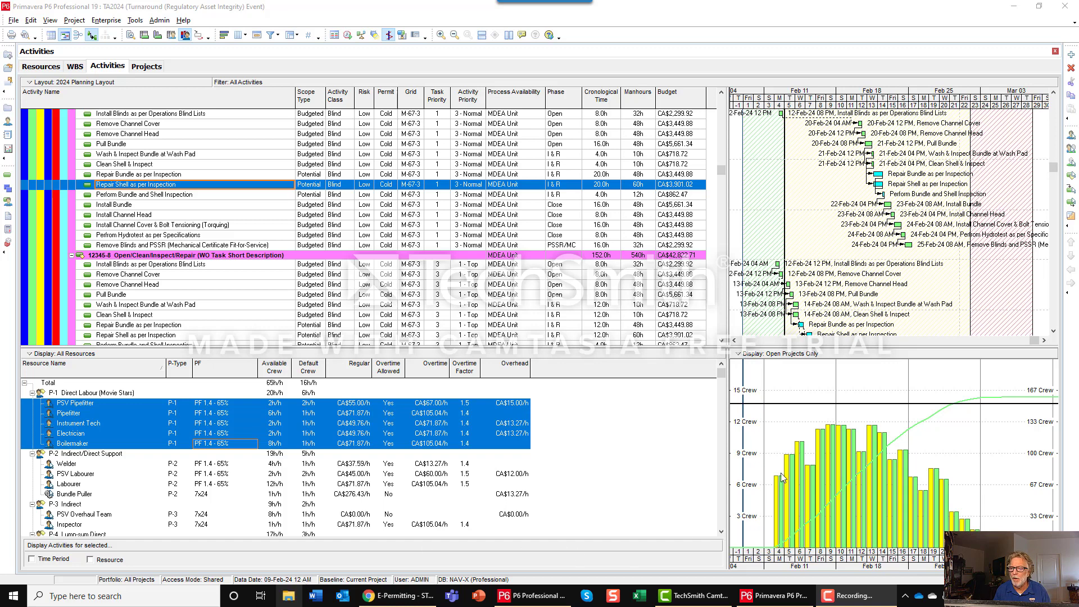
Review the activity table's budgets from the turnaround summary down to the potential repair activities, and widen the Gantt timescale around their bars.
left_click_drag(880, 108, 832, 125)
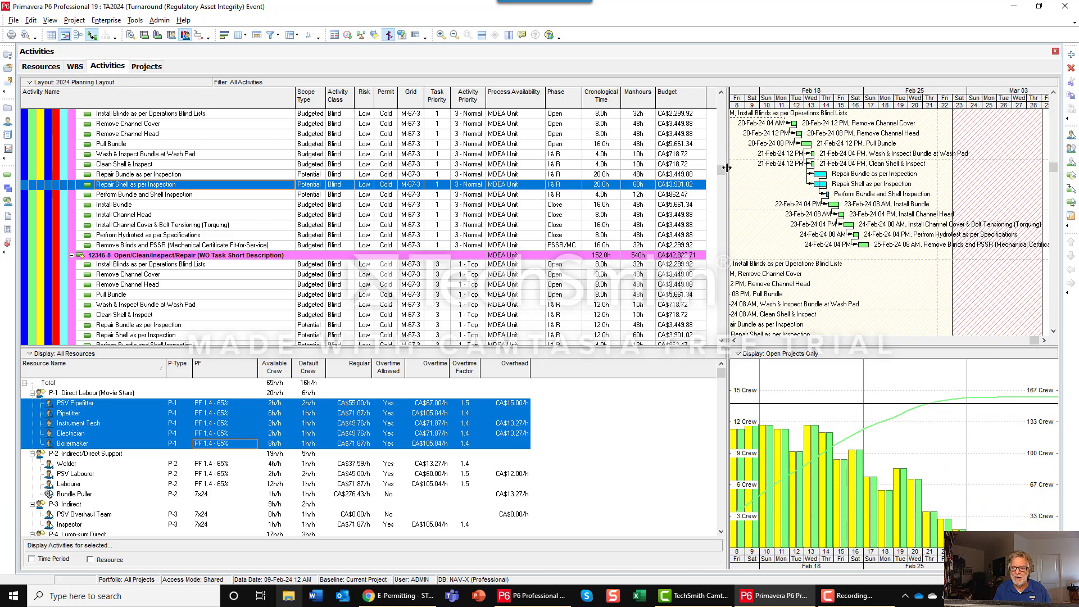
left_click_drag(722, 171, 730, 82)
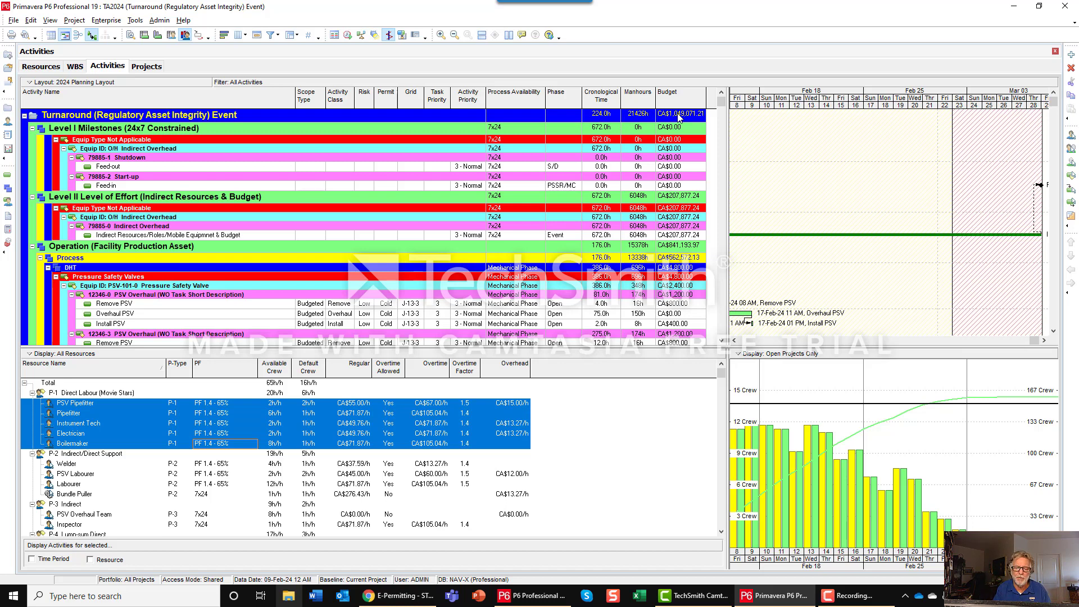
scroll(597, 291, "down", 15)
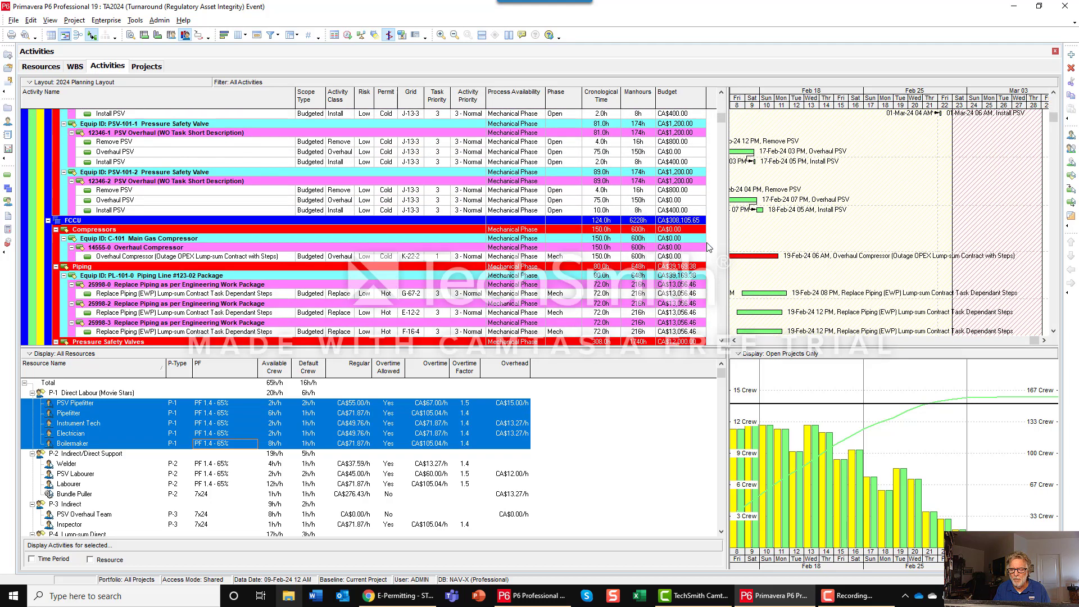
scroll(695, 274, "down", 15)
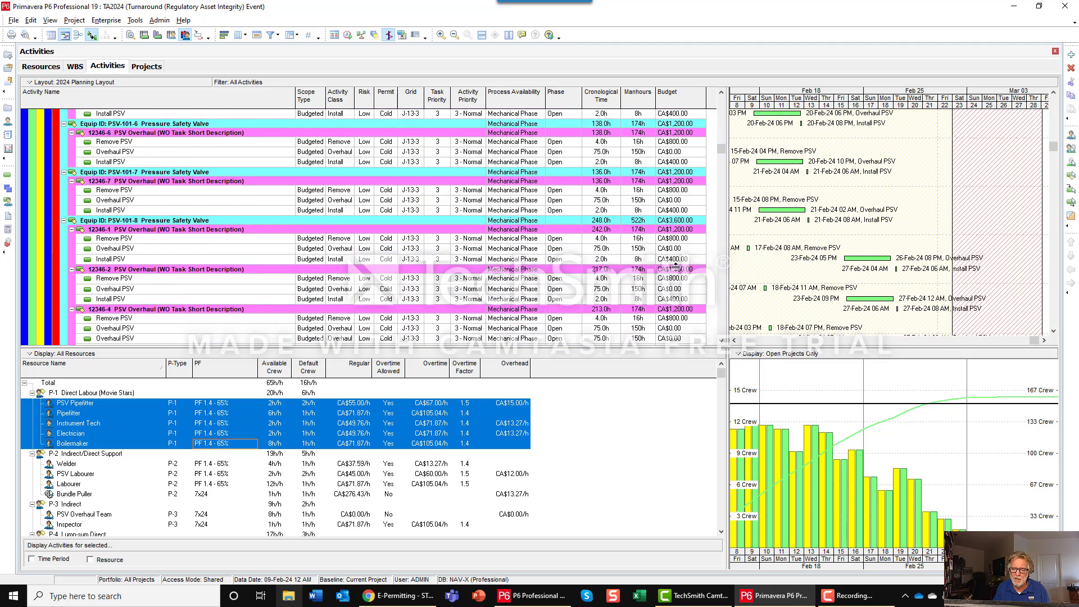
left_click_drag(721, 151, 721, 173)
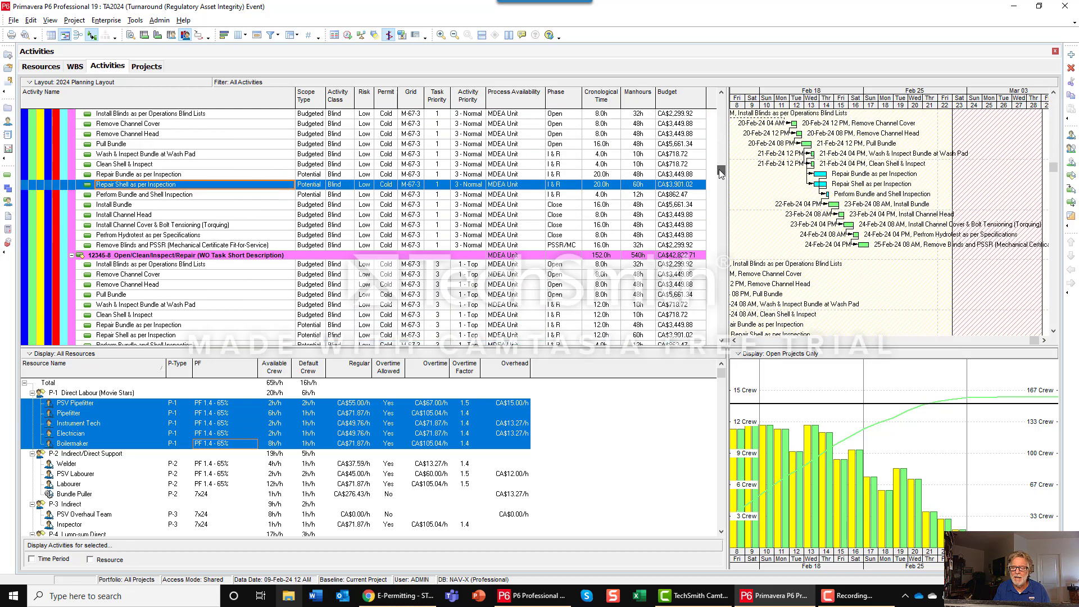
left_click(313, 177)
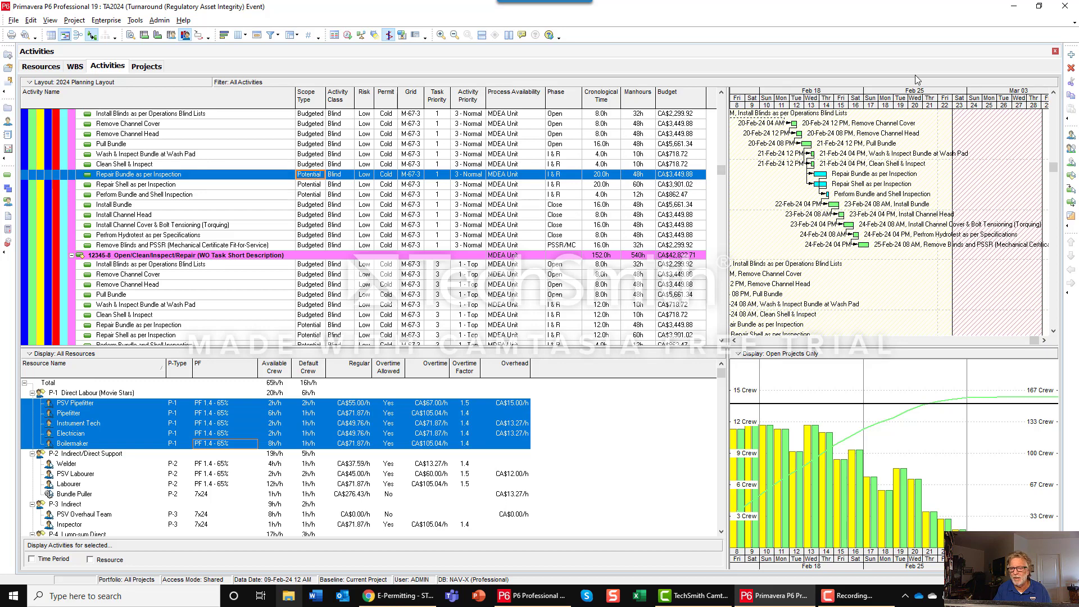
left_click_drag(832, 107, 972, 93)
left_click_drag(968, 179, 808, 186)
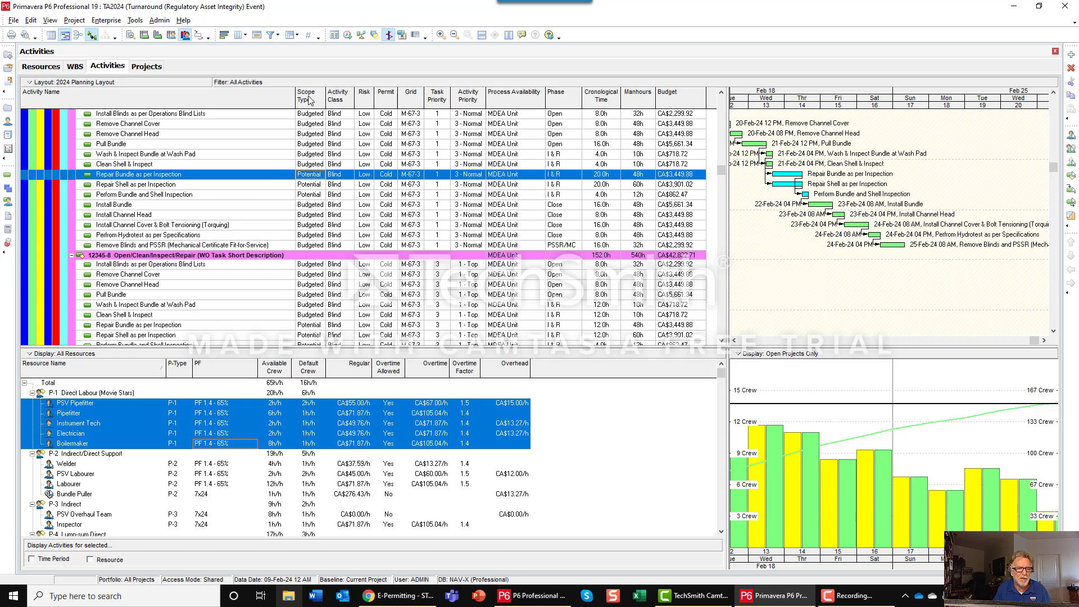
Review the code values and descriptions of the global Scope Type activity code, from Budgeted through Added.
left_click(106, 20)
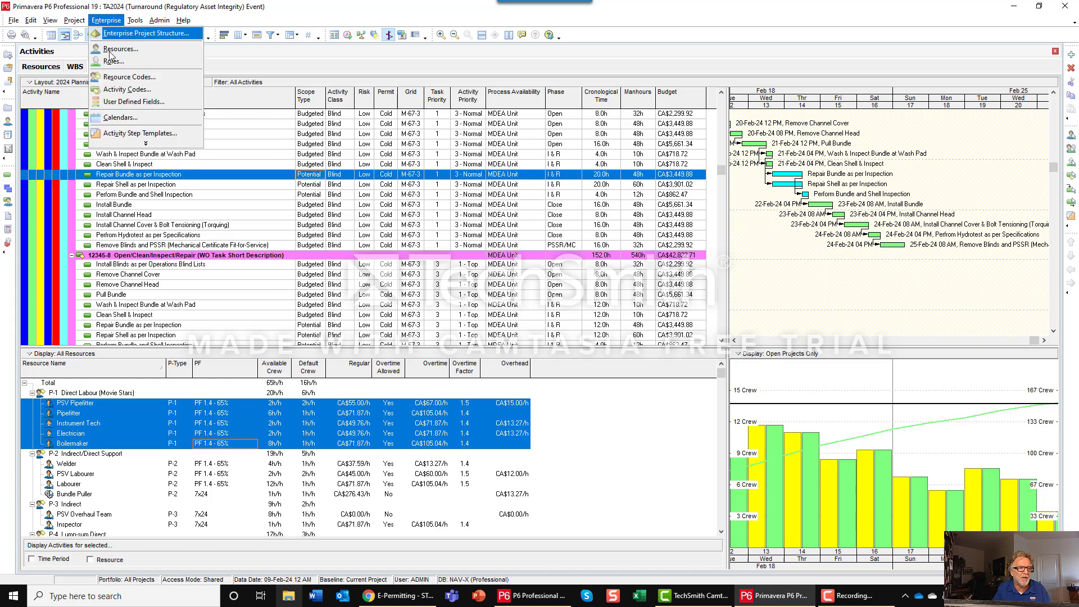
left_click(118, 90)
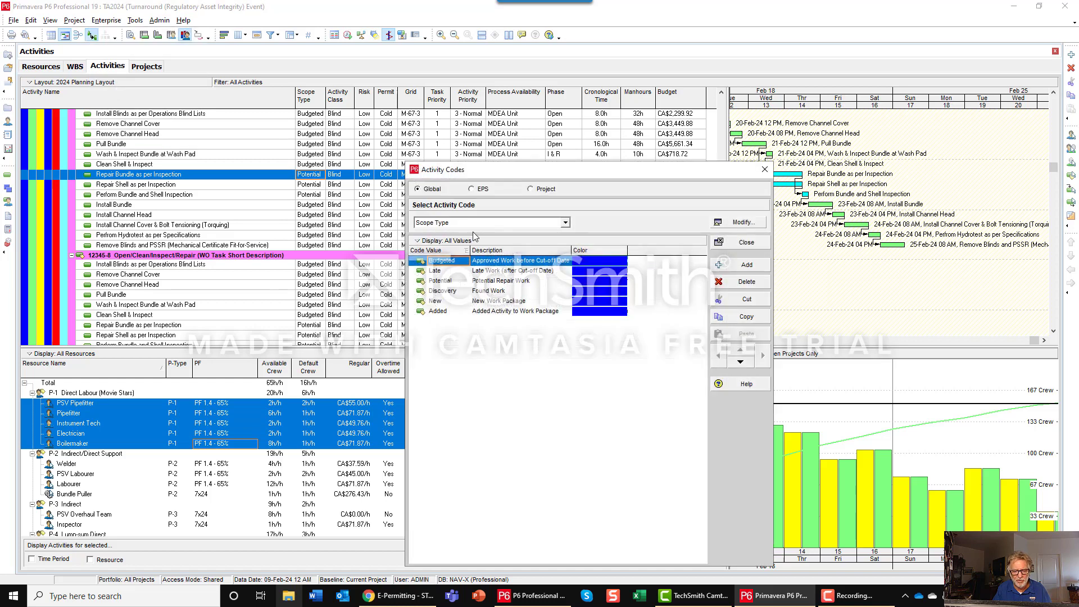
left_click(451, 272)
left_click(450, 281)
left_click(454, 291)
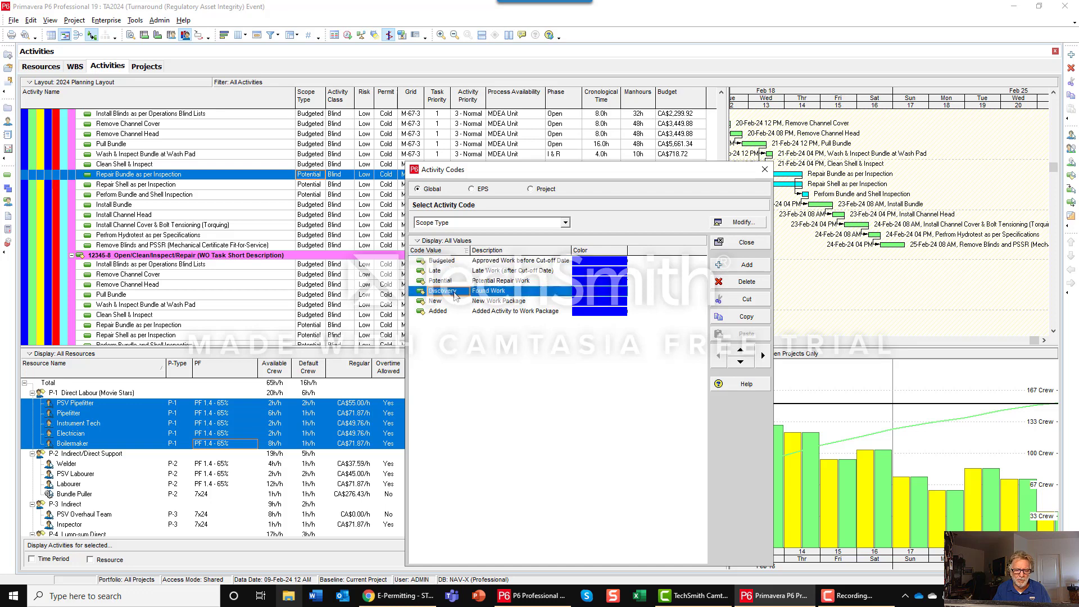
key("Down")
key("Down")
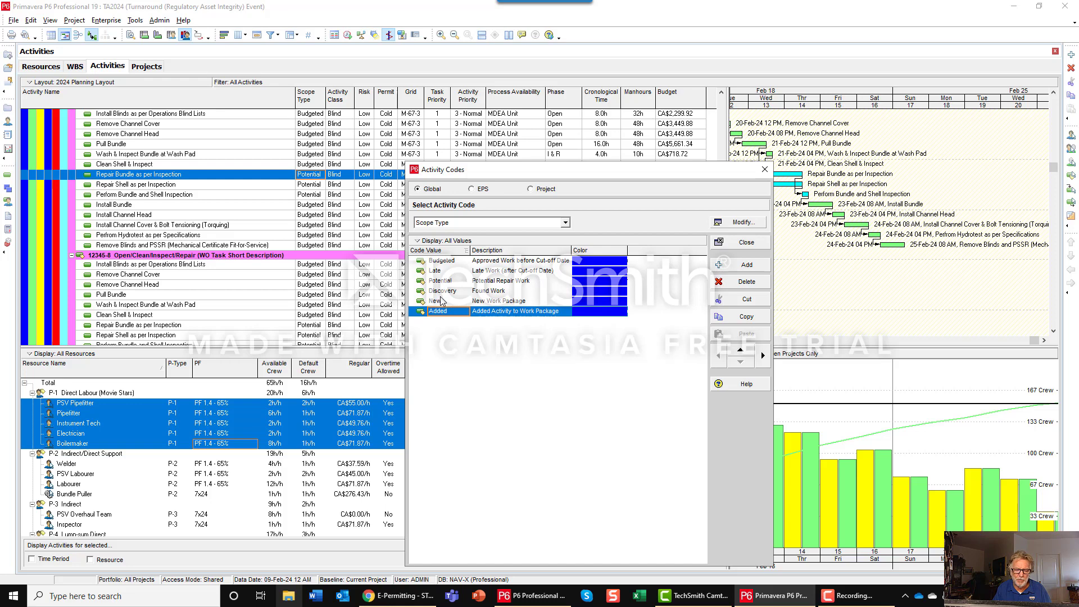
left_click(740, 242)
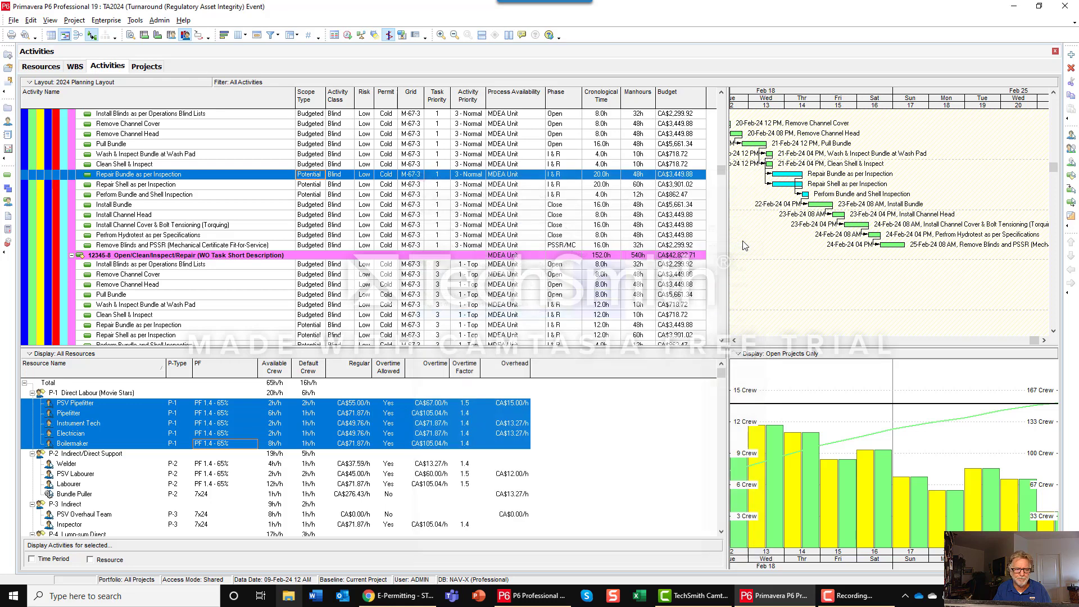
Try the Budgeted scope type on the selected Repair Bundle as per Inspection activity and set it back to Potential.
left_click(318, 177)
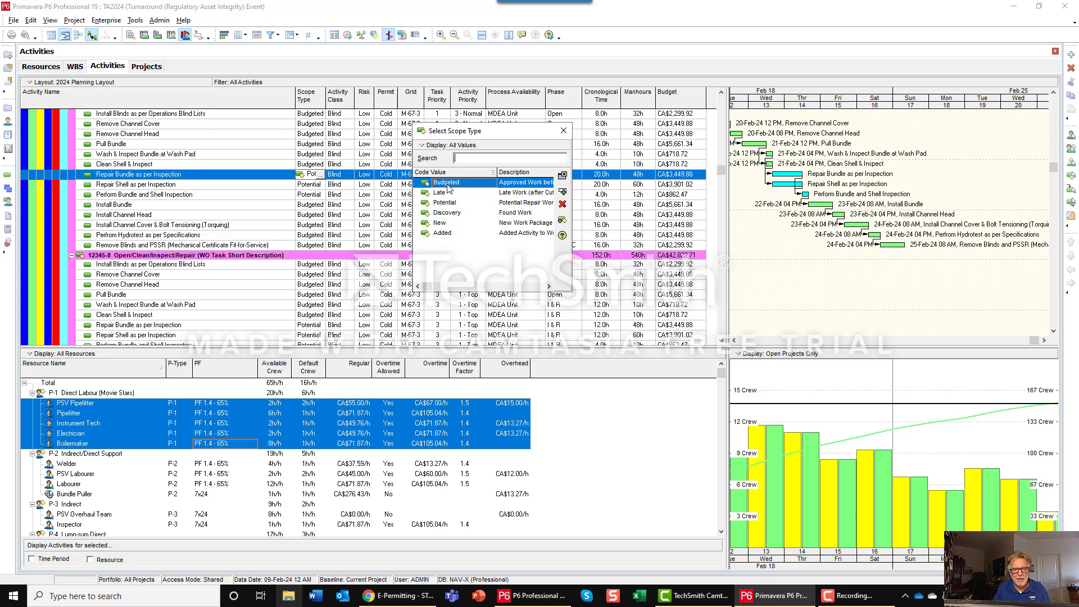
left_click(562, 175)
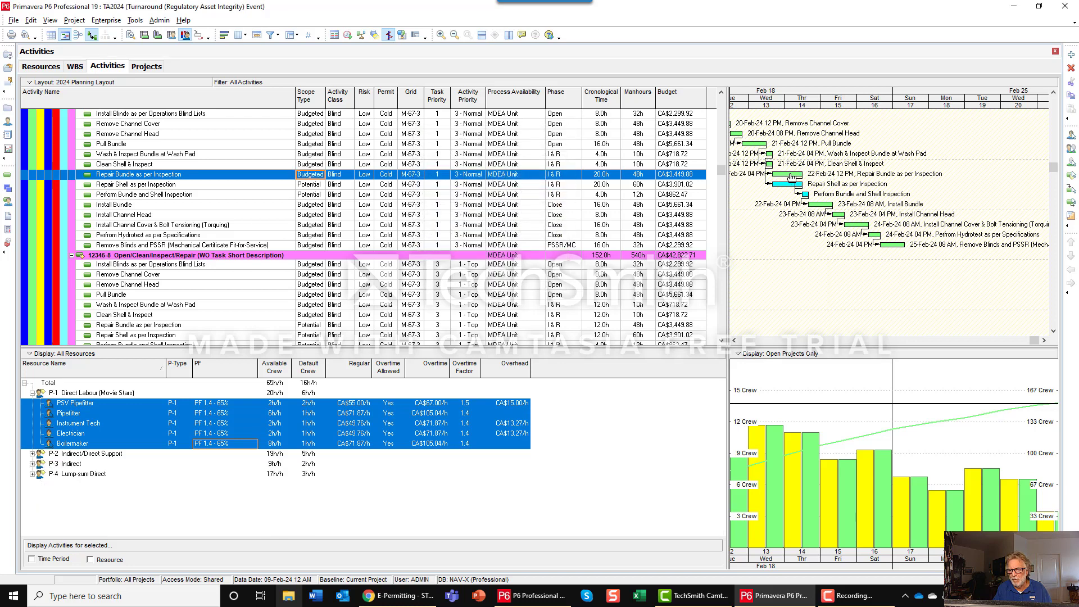
double_click(310, 176)
left_click(437, 203)
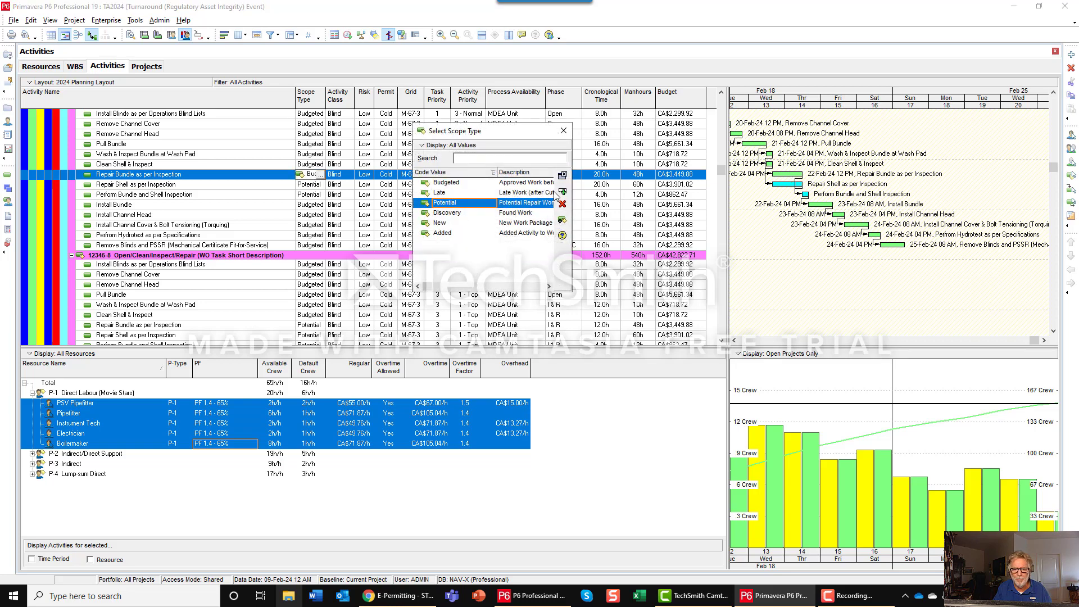
left_click(562, 193)
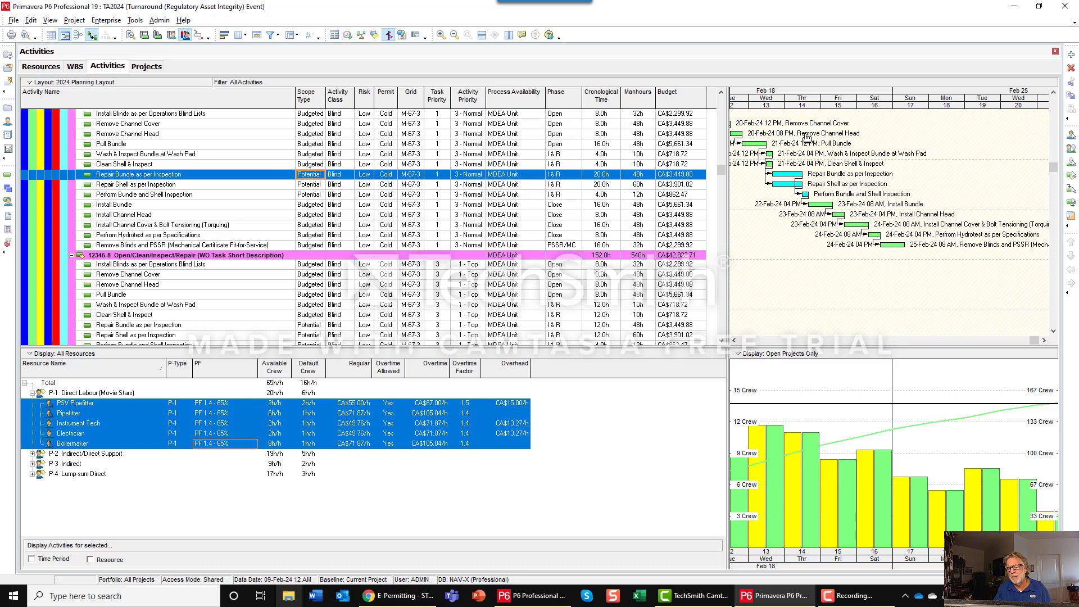
Open the Gantt chart's bar definitions and inspect the Potential bar's timescale and color style.
left_click_drag(805, 108, 826, 111)
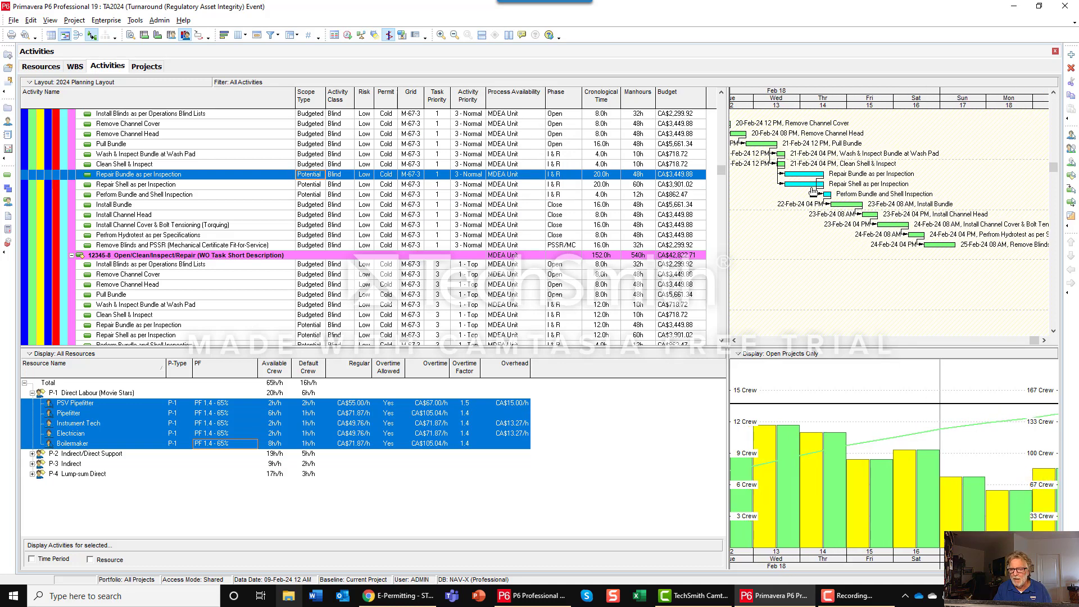
right_click(765, 215)
left_click(789, 235)
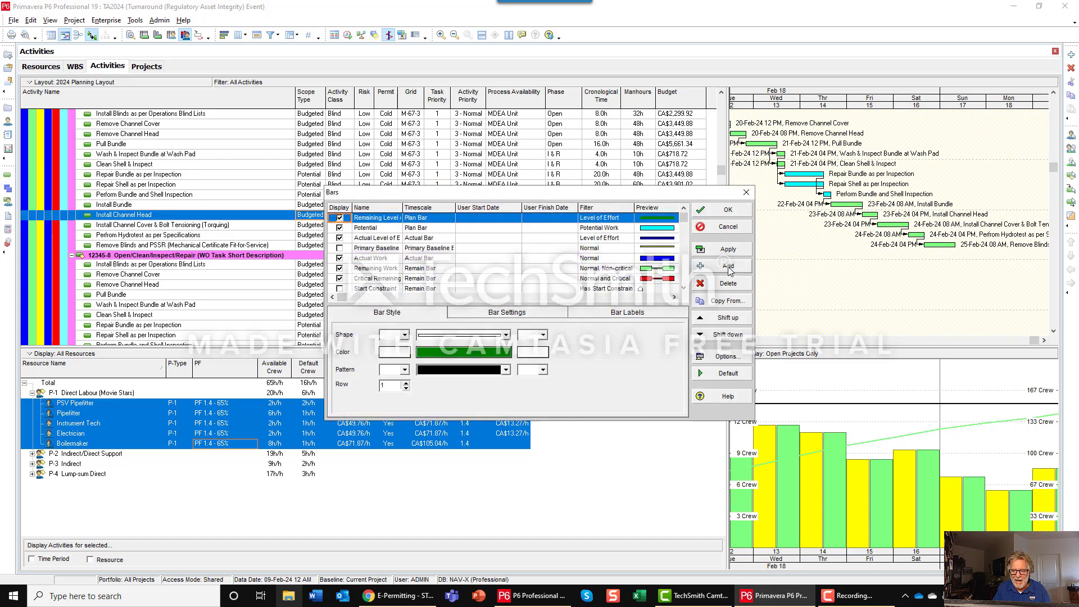
left_click(366, 230)
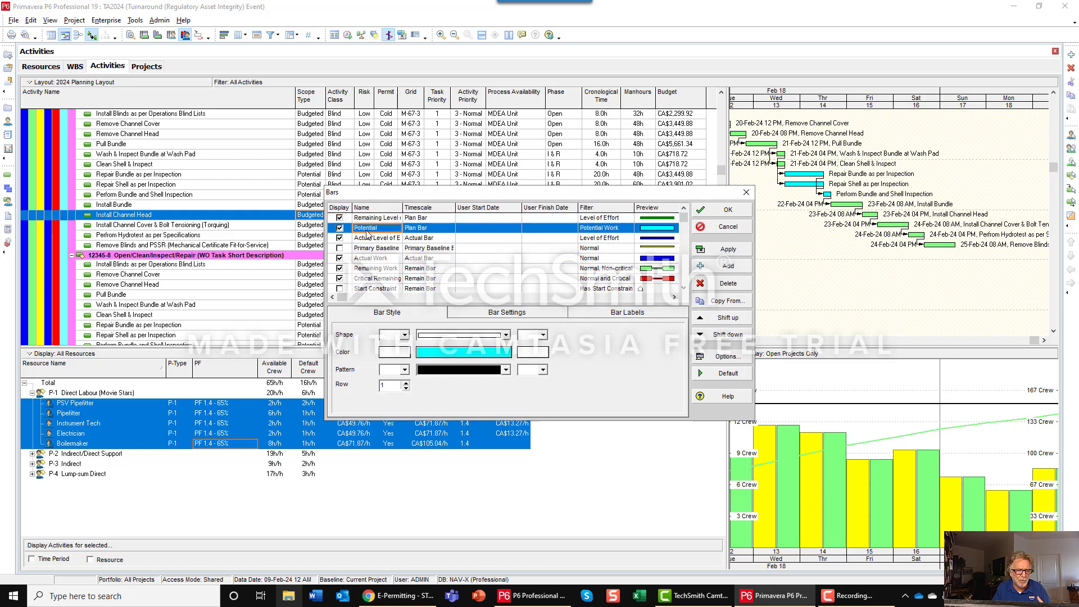
left_click(449, 231)
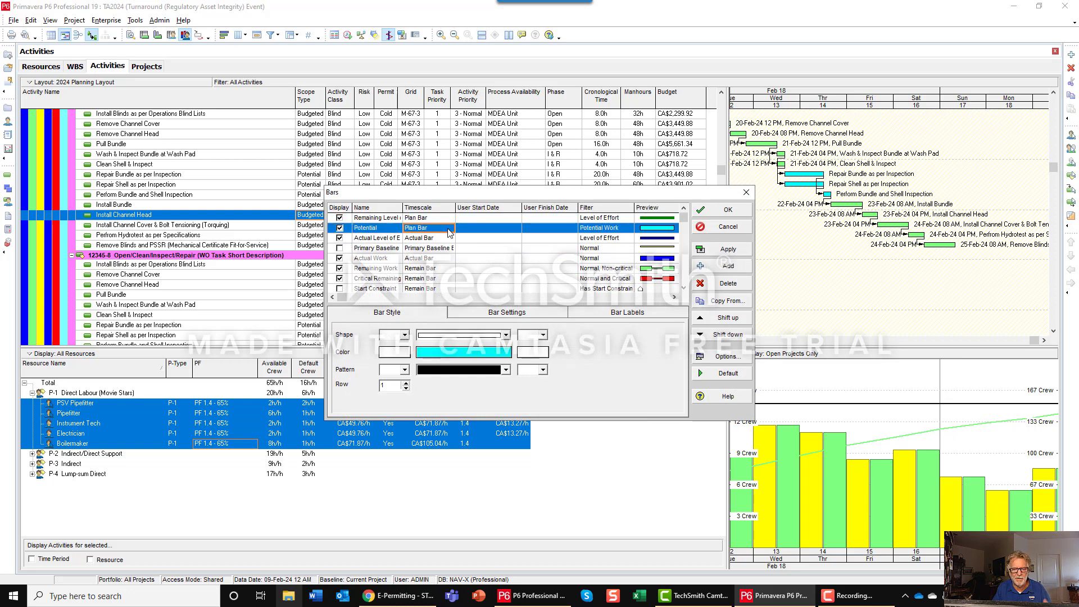
left_click(449, 229)
left_click(449, 229)
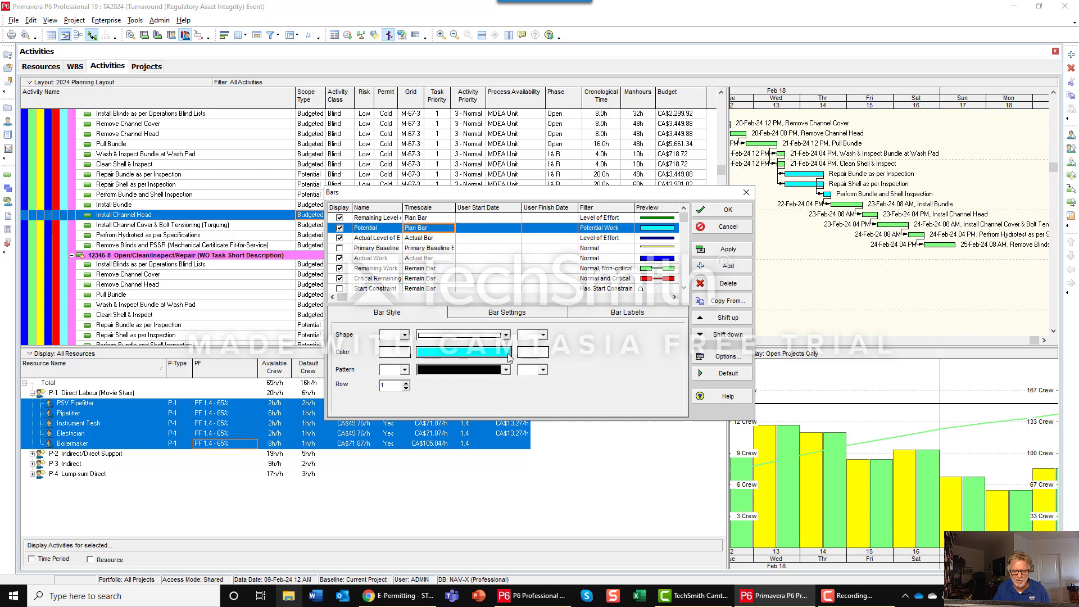
Inspect the criteria of the Potential Work filter assigned to the Potential bar, and leave its filters without saving changes.
left_click(623, 229)
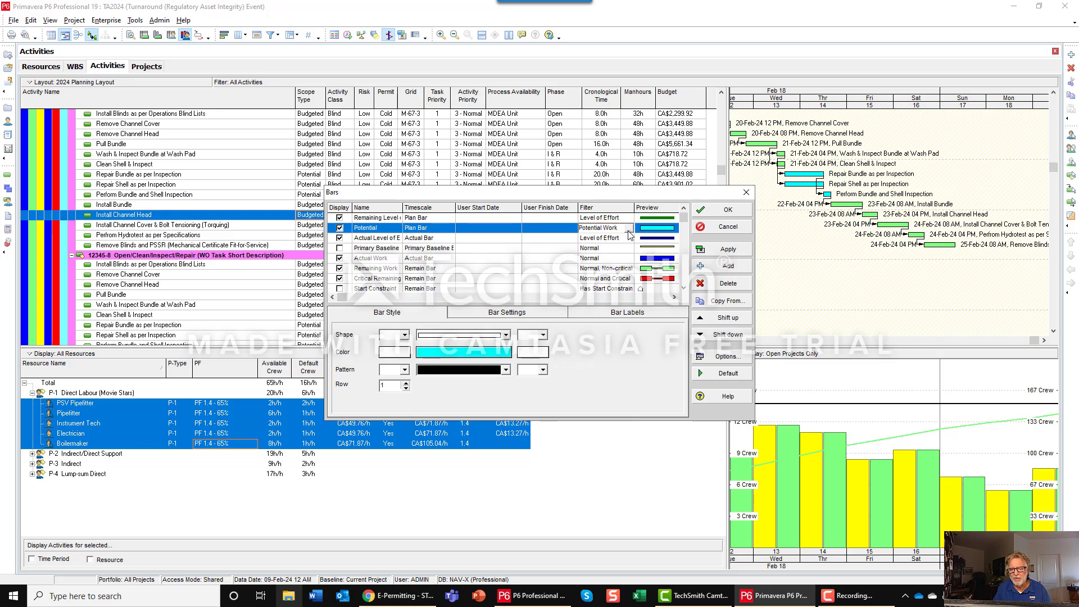
left_click(624, 229)
left_click(471, 375)
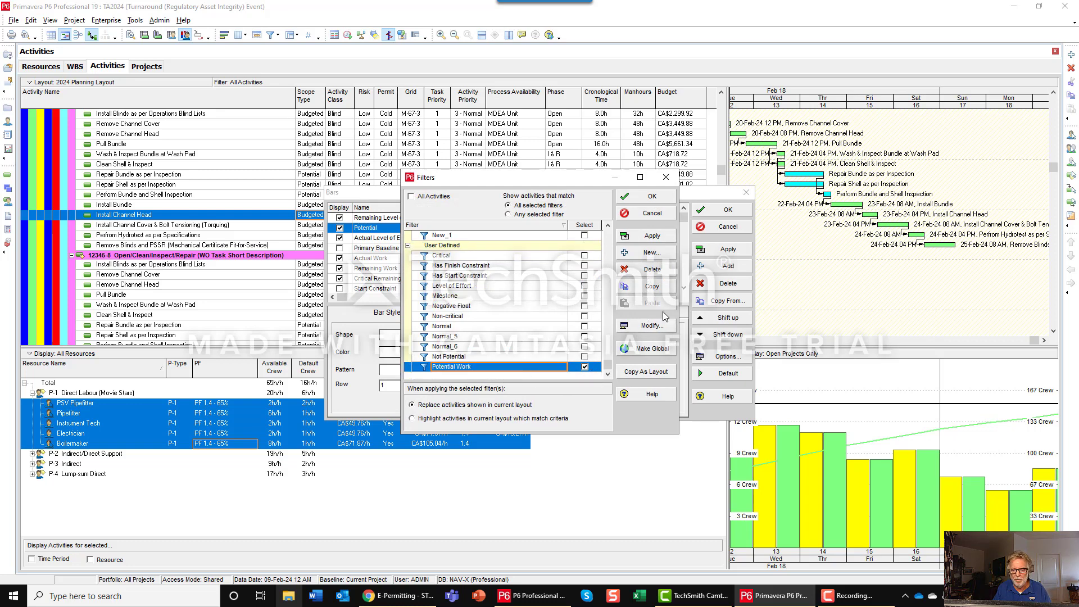
left_click(649, 325)
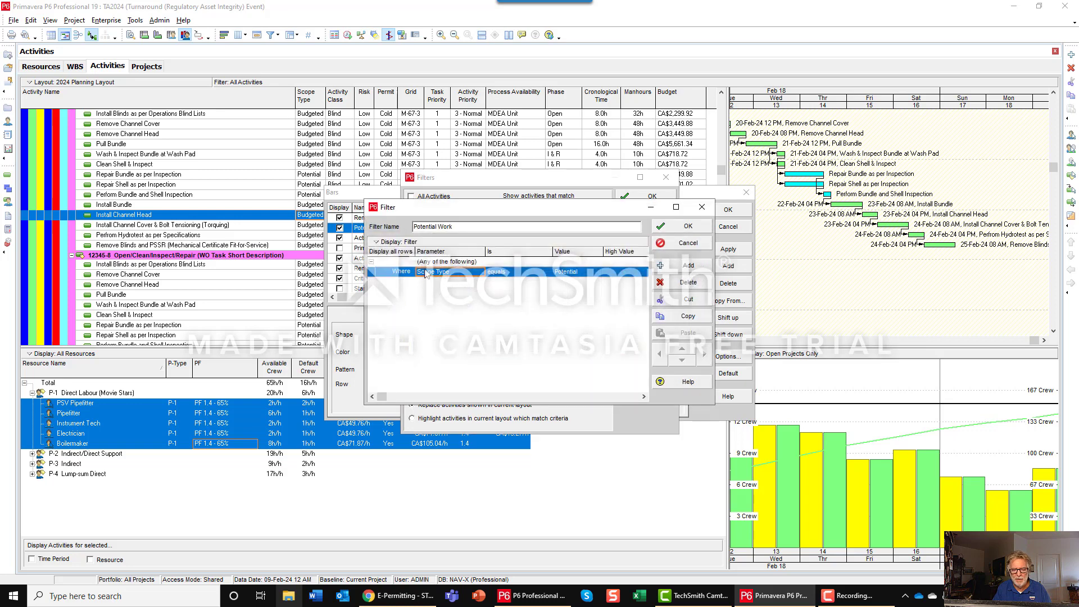
left_click(681, 243)
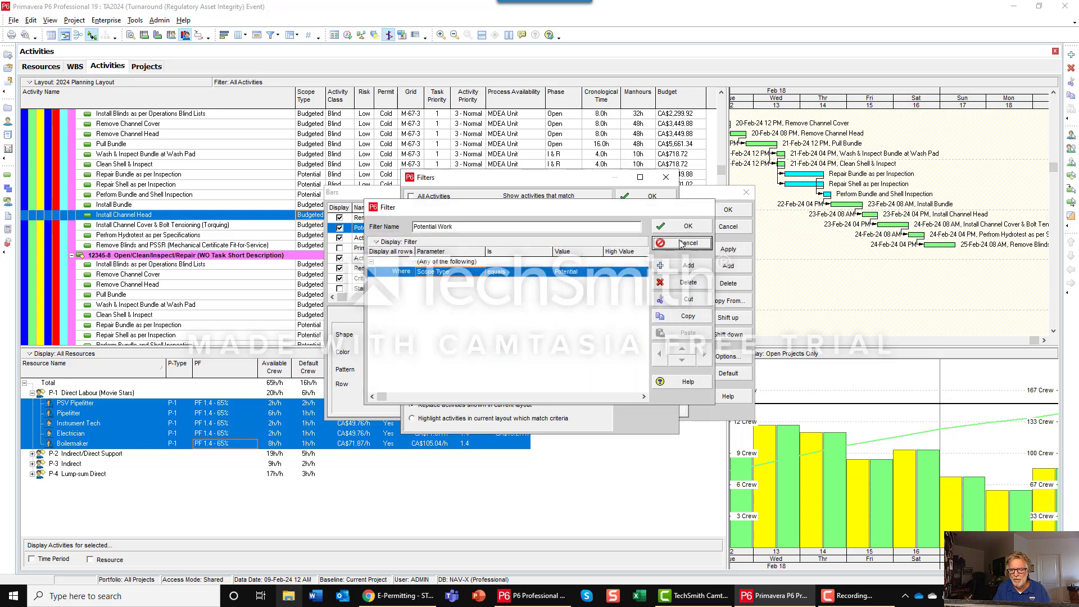
left_click(649, 217)
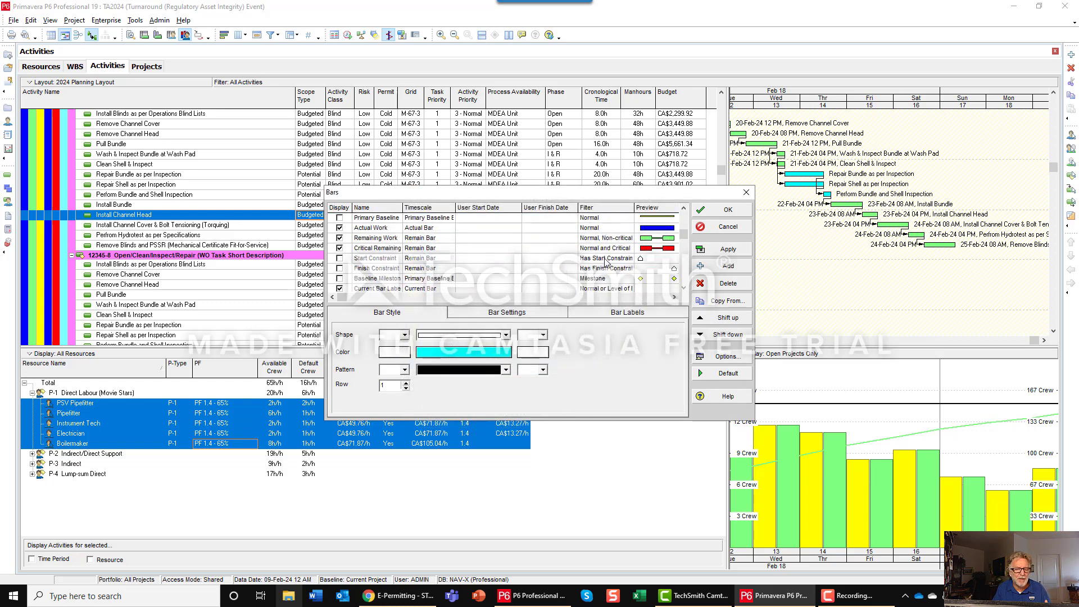
Inspect the criteria of the Not Potential filter assigned to the Remaining Work bar.
scroll(612, 258, "down", 2)
left_click(614, 230)
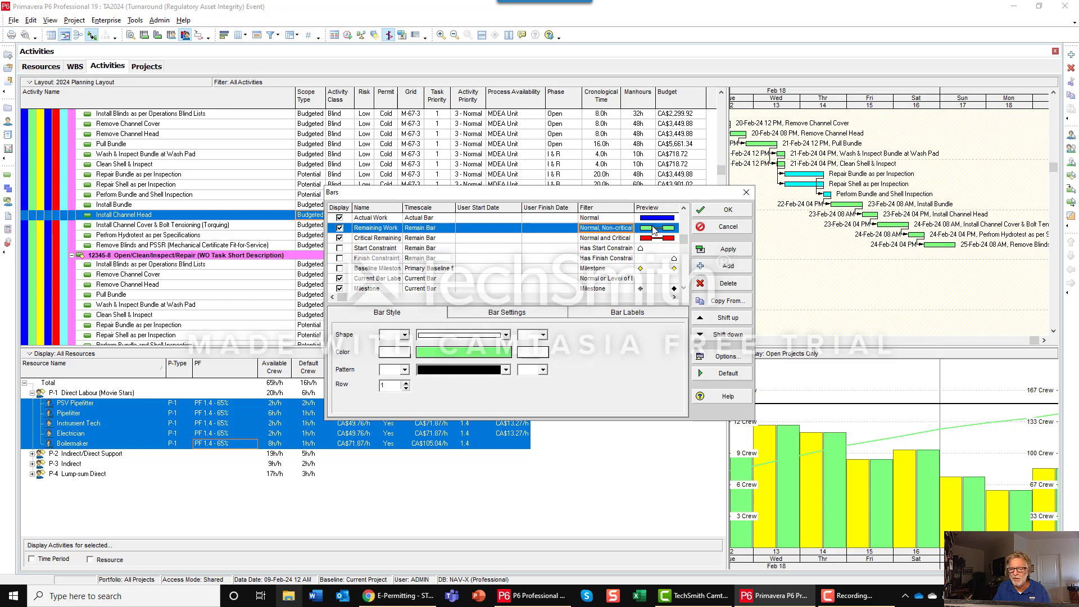
left_click(618, 228)
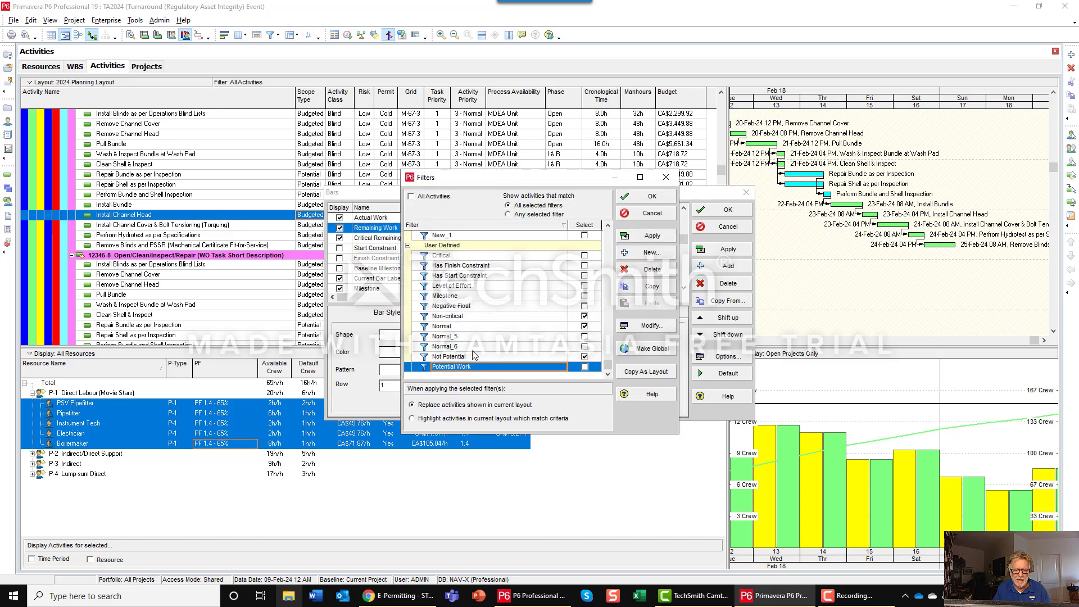
left_click(457, 357)
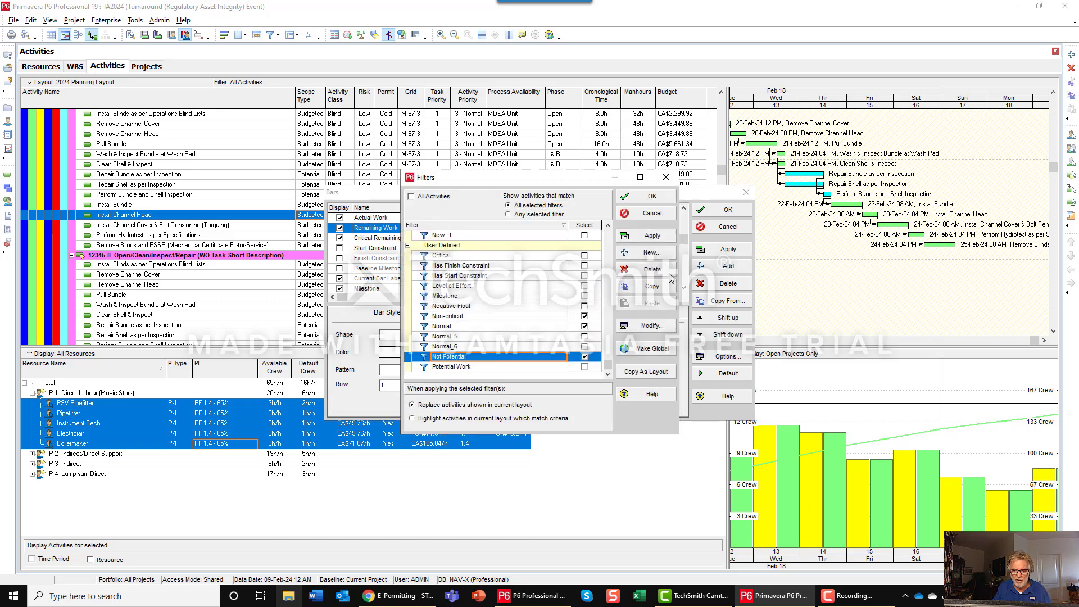
left_click(652, 325)
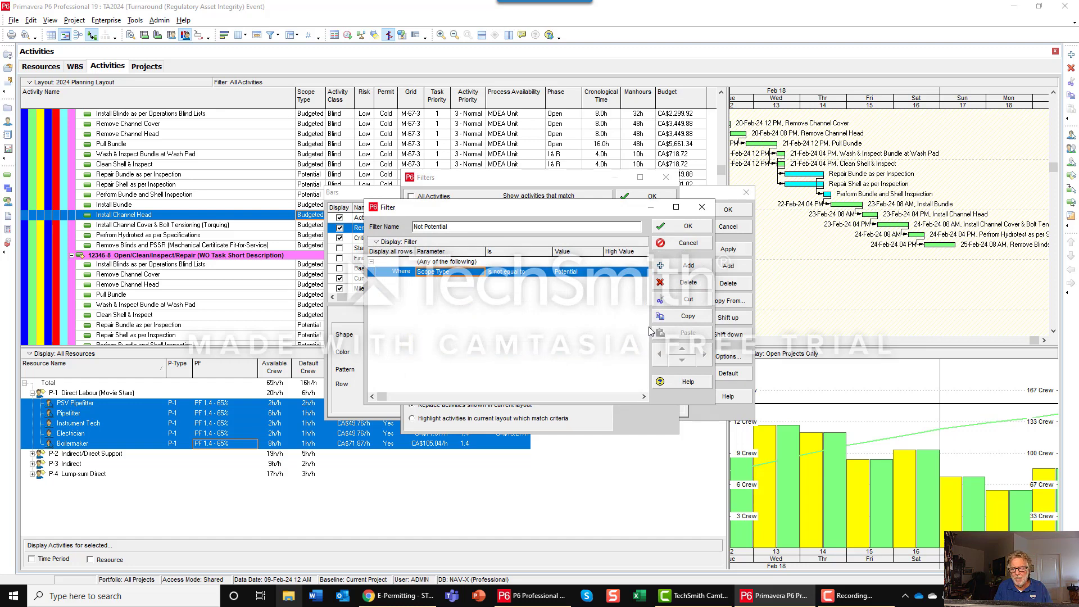
left_click(679, 227)
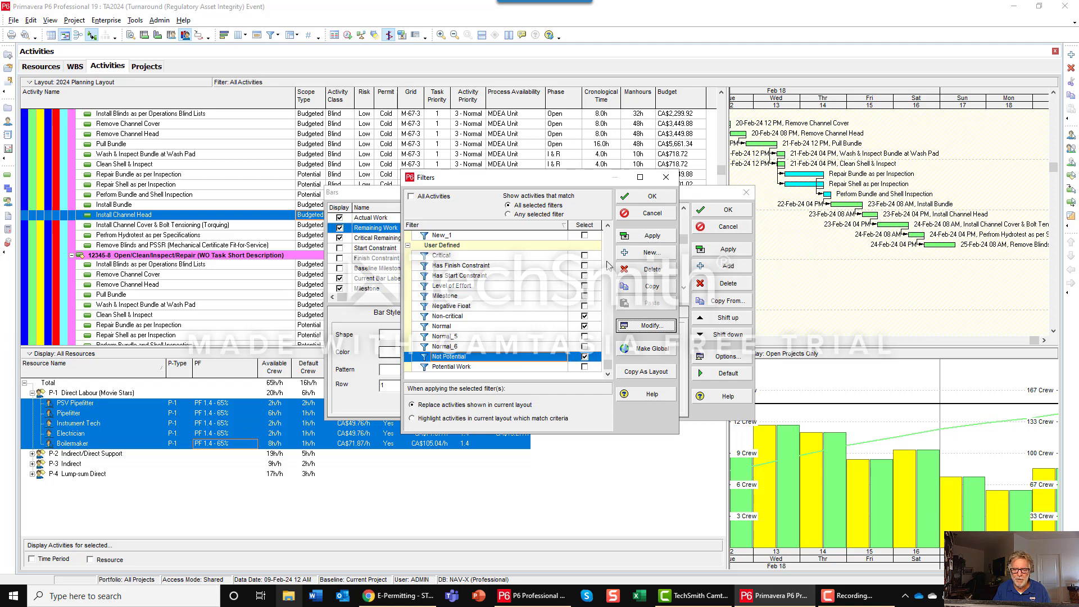
left_click(647, 196)
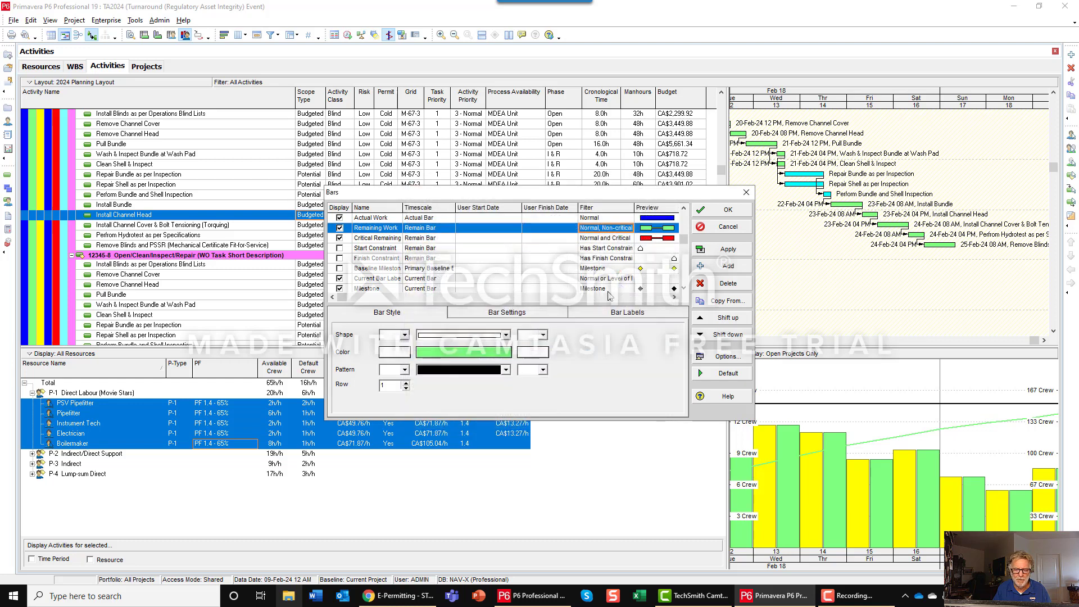
Add the Not Potential filter to the Critical Remaining Work bar, and apply the bar changes to the Gantt chart.
left_click(630, 239)
double_click(610, 238)
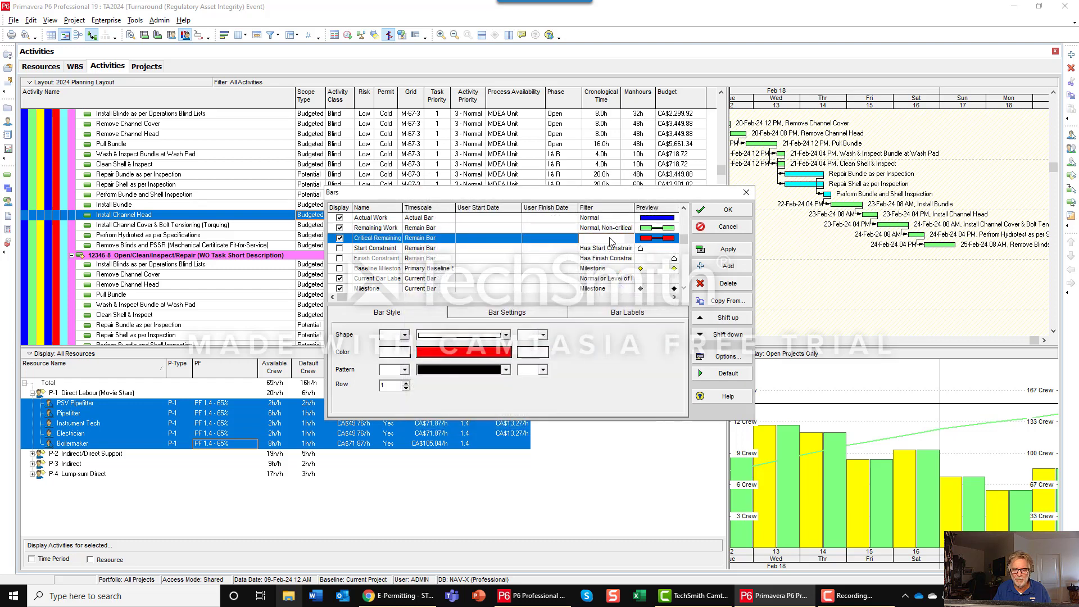
scroll(581, 352, "down", 1)
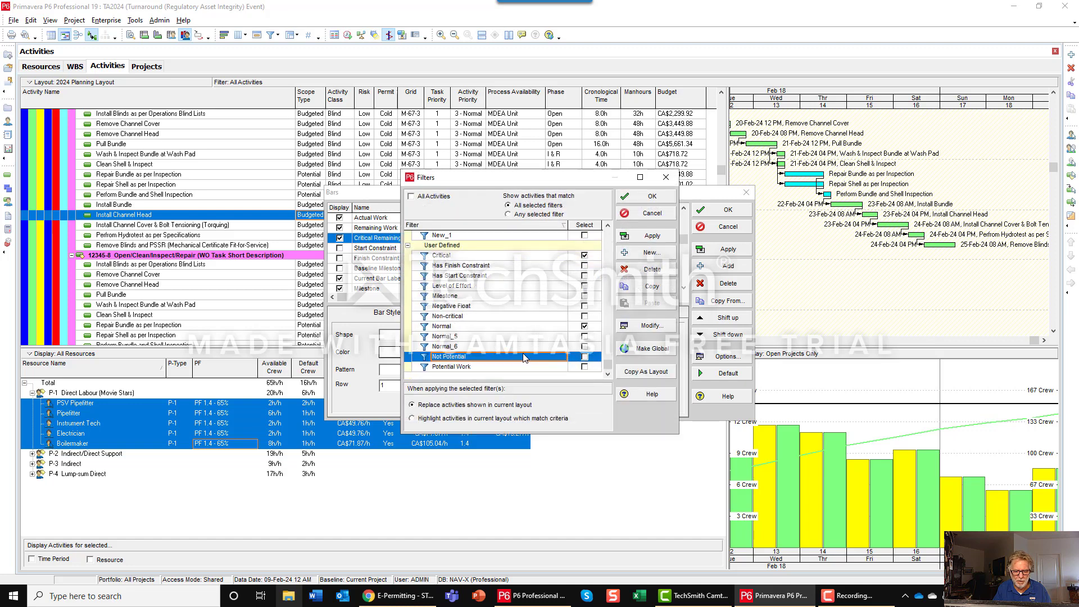
left_click(585, 356)
left_click(587, 347)
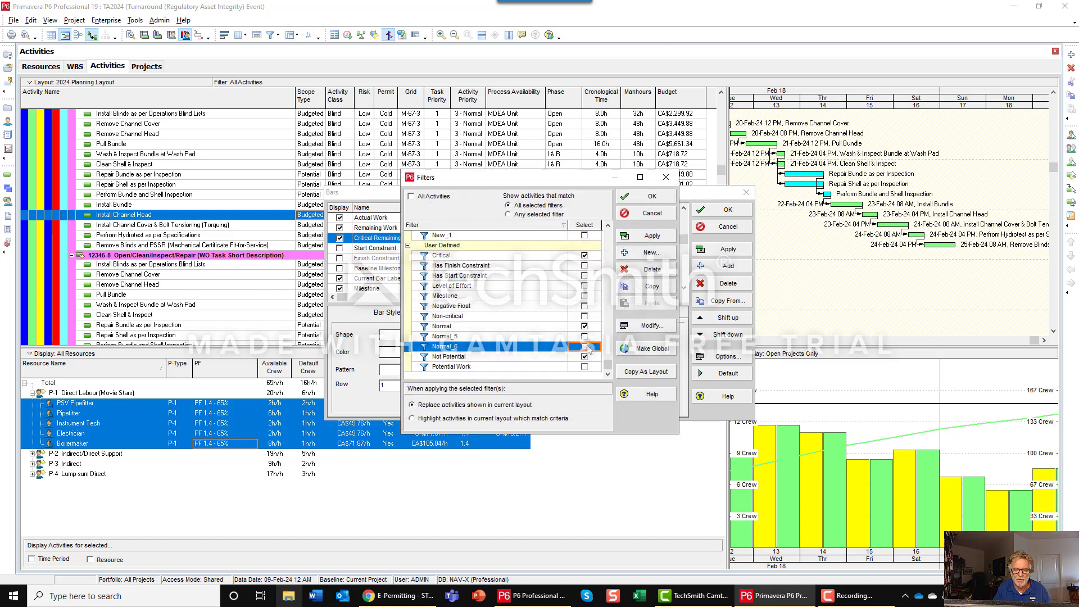
left_click(650, 246)
left_click(651, 196)
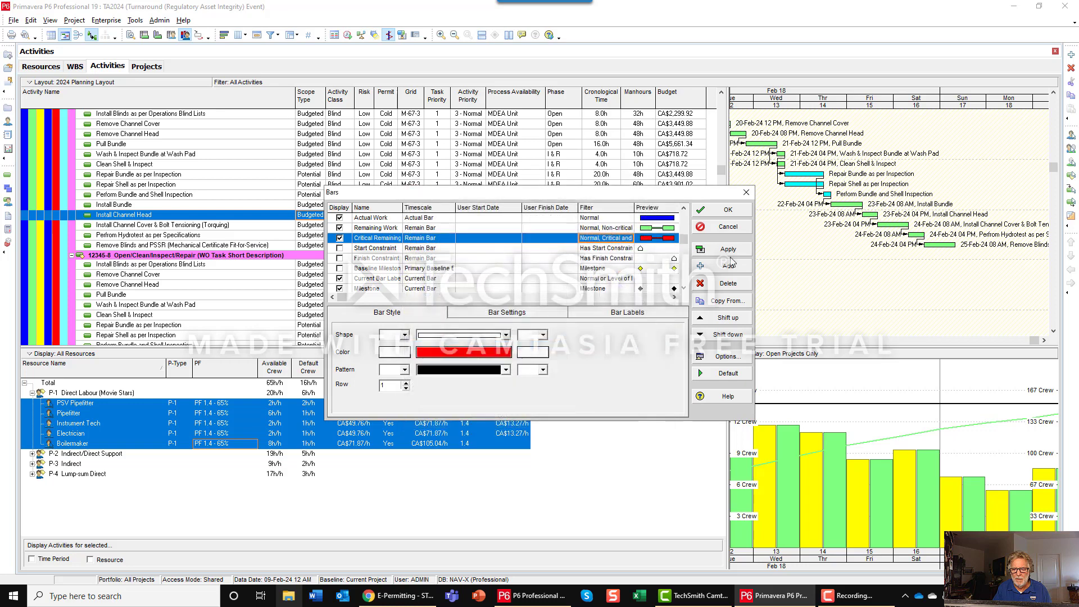
left_click(725, 249)
left_click(721, 215)
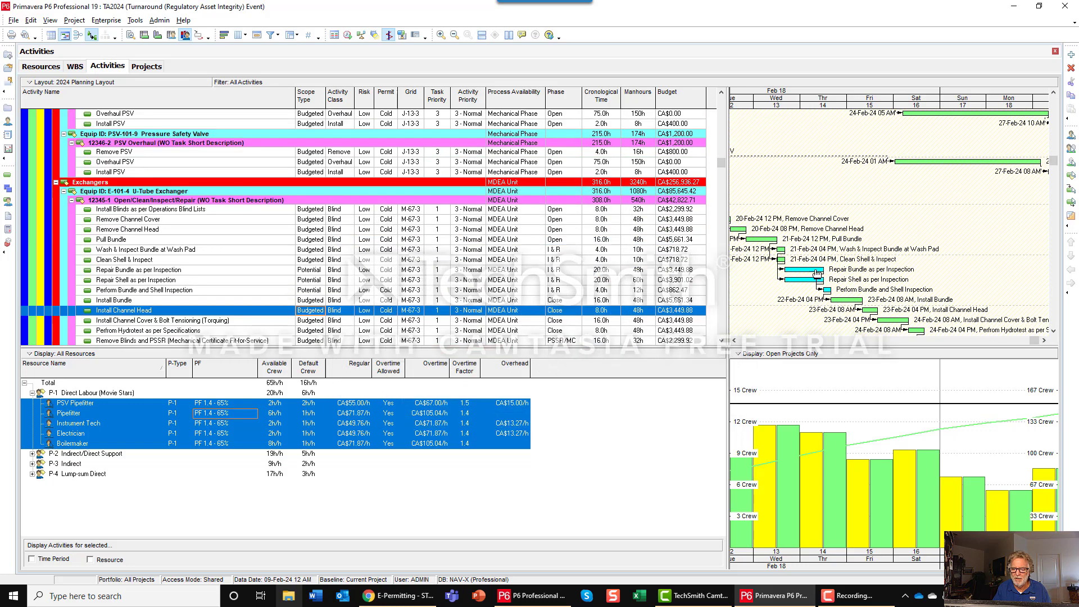
Change the Scope Type of the Repair Shell as per Inspection activity under Exchanger E-101-4 to Budgeted.
scroll(808, 244, "down", 3)
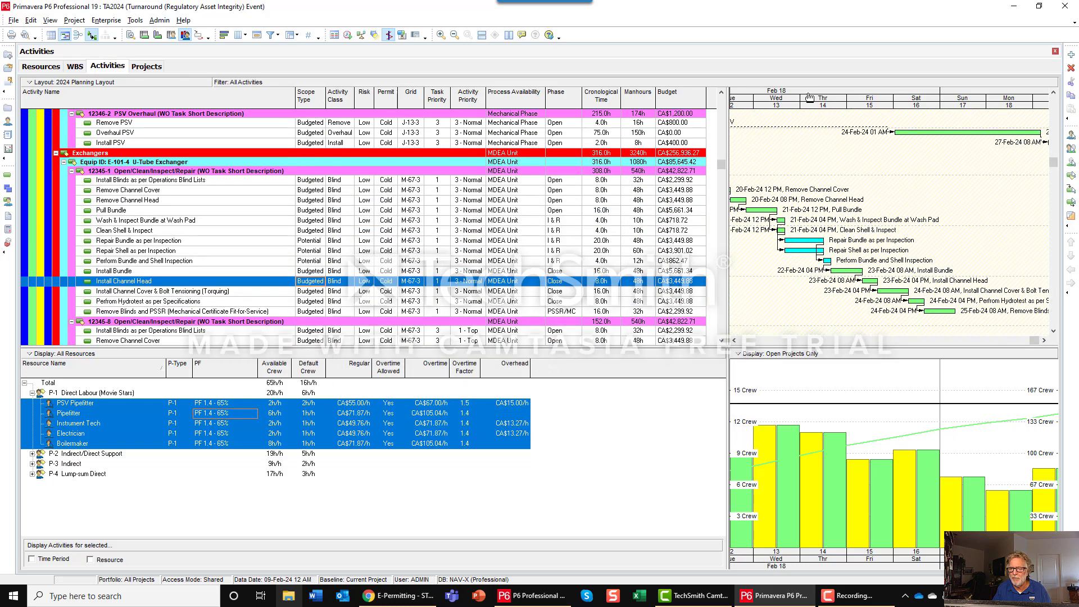
mouse_move(808, 98)
left_mouse_down()
mouse_move(922, 98)
mouse_move(824, 108)
left_mouse_up()
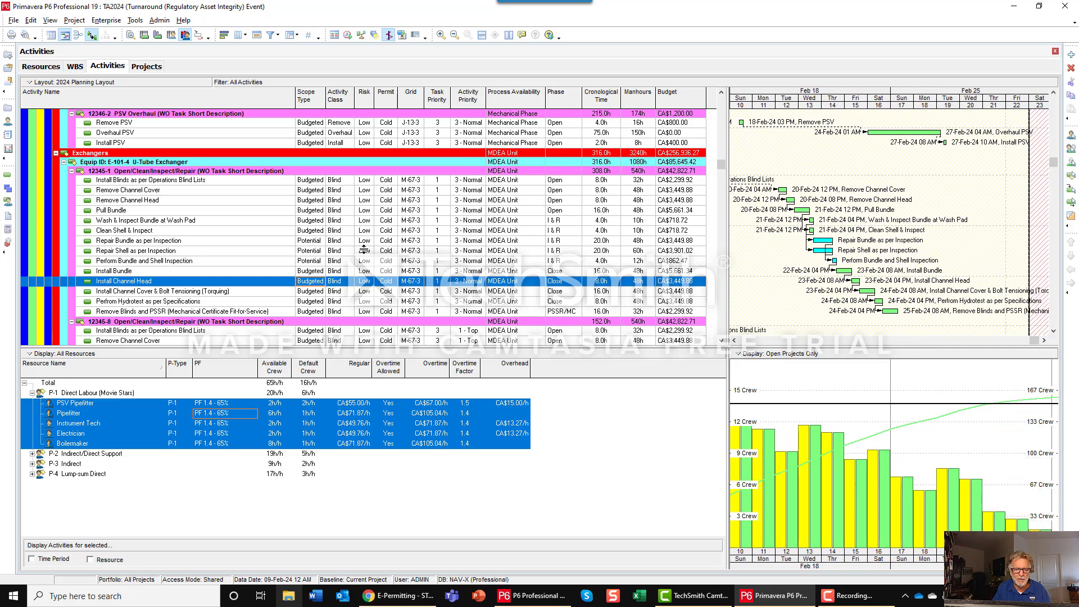
left_click(694, 252)
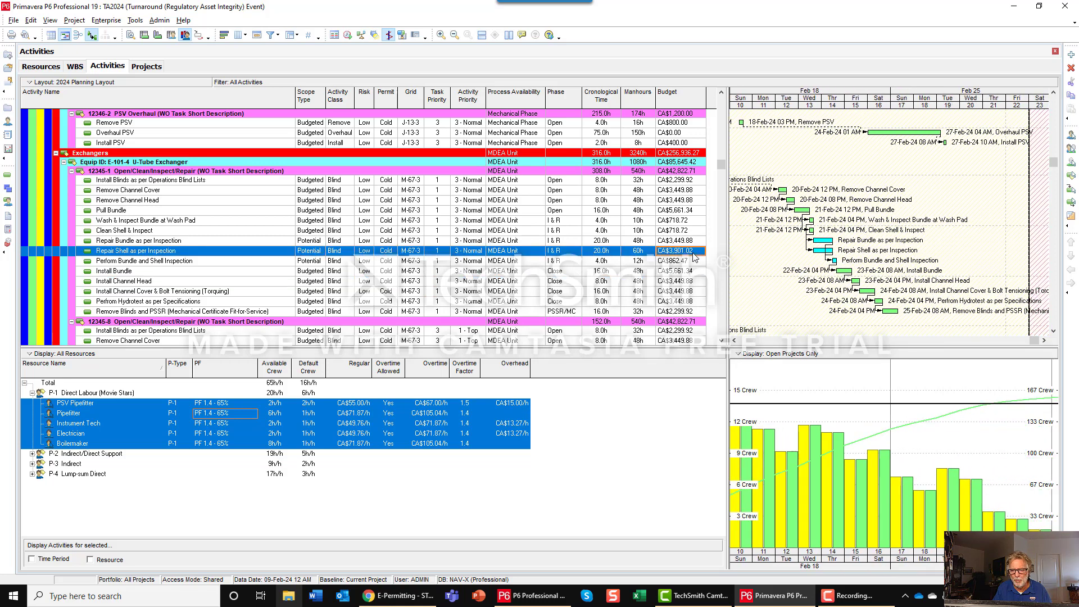
right_click(695, 254)
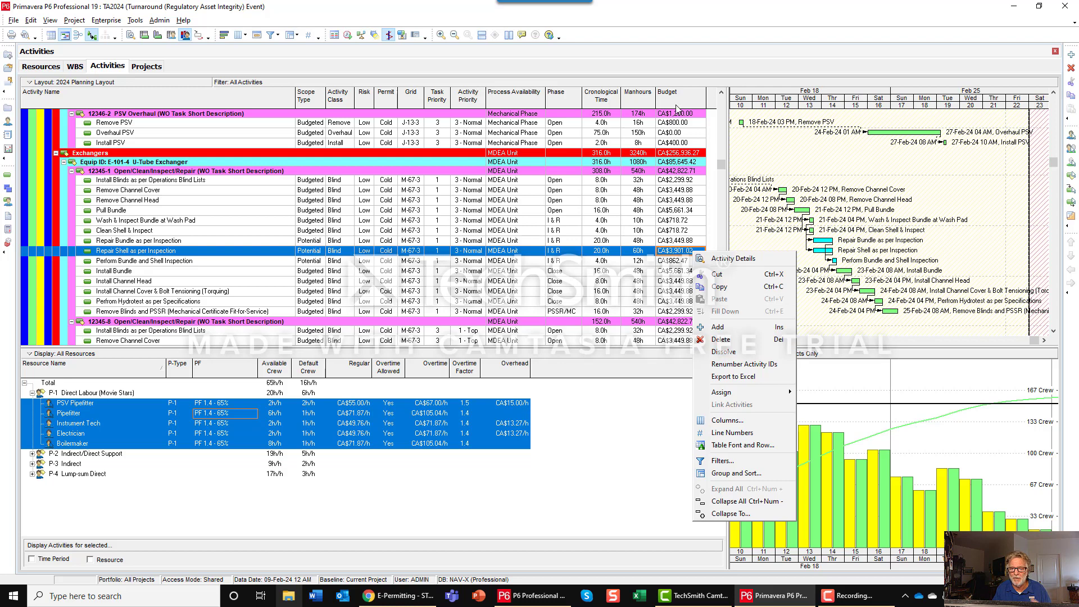
left_click(322, 254)
left_click(322, 254)
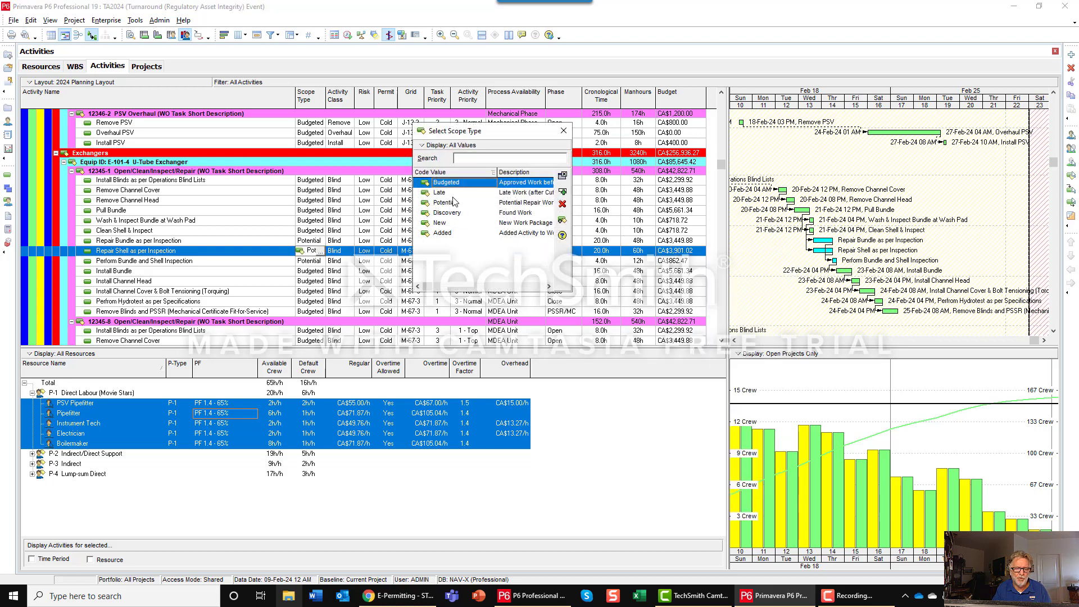
left_click(563, 192)
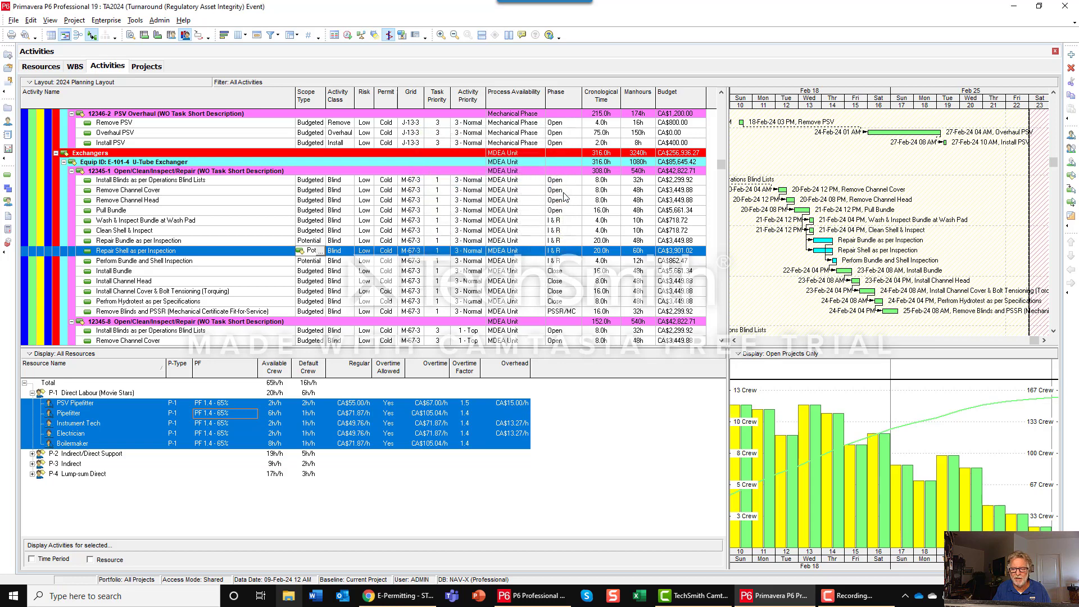
Review the available Scope Type codes for the Perform Bundle and Shell Inspection activity without assigning a different one.
left_click(319, 261)
left_click(320, 262)
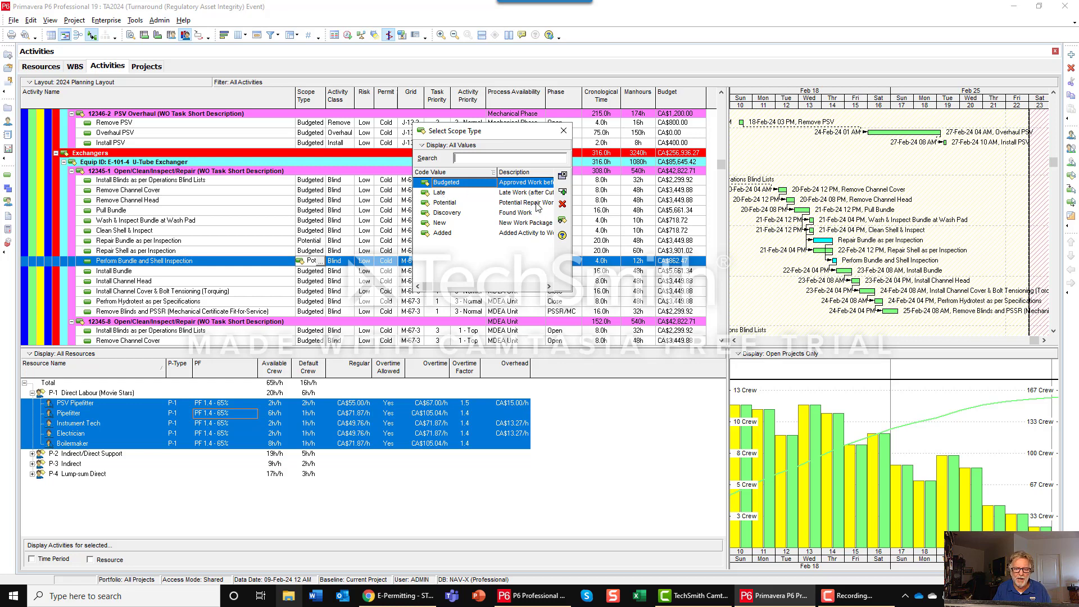
left_click(562, 178)
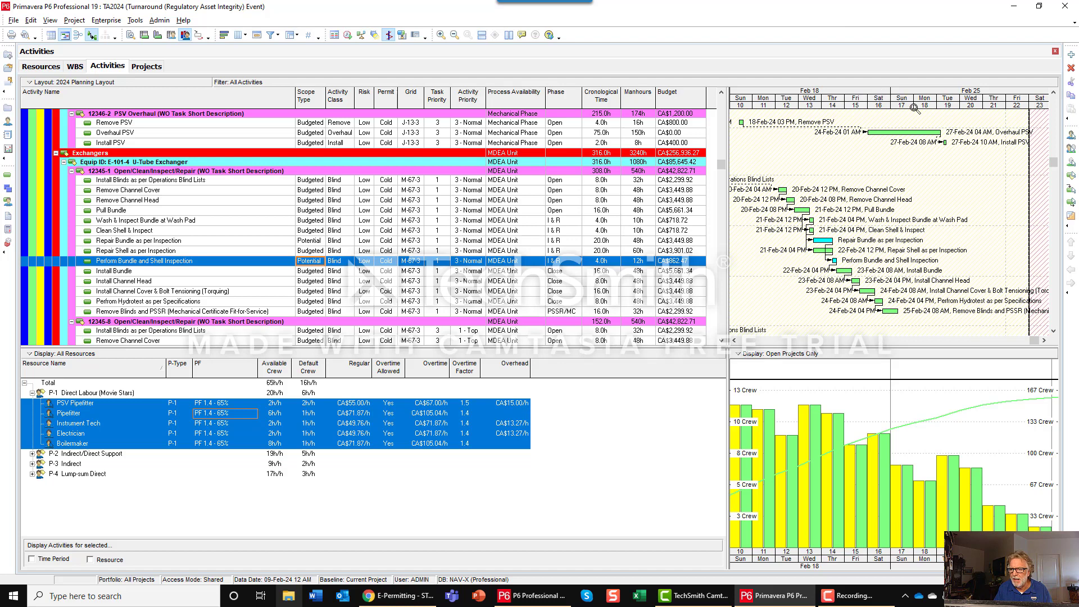
Schedule the project with the current data date of 09-Feb-24 12 AM.
left_click_drag(915, 107, 955, 85)
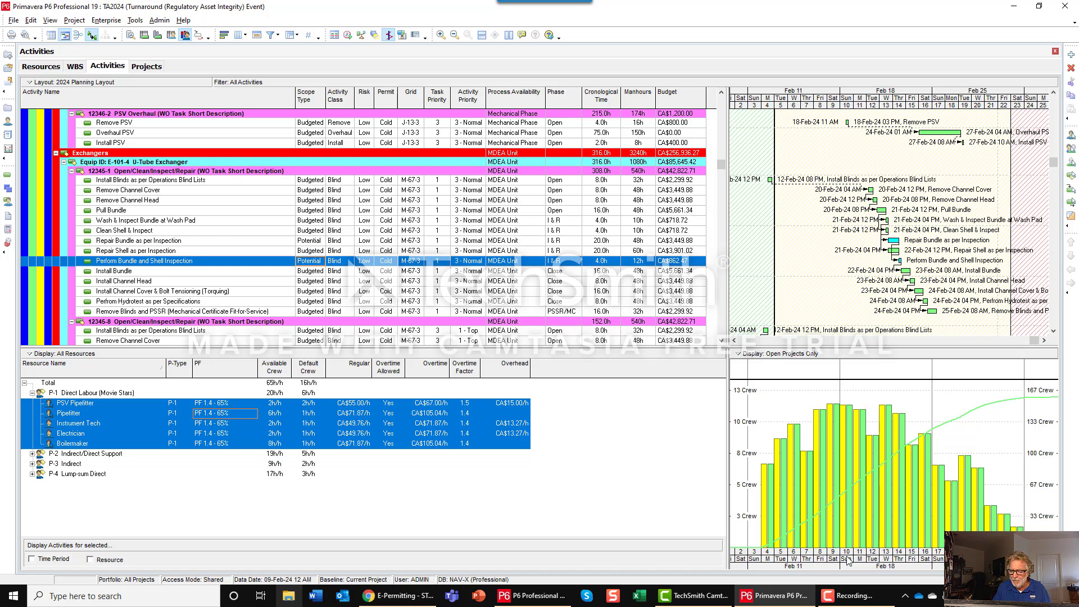
left_click(348, 35)
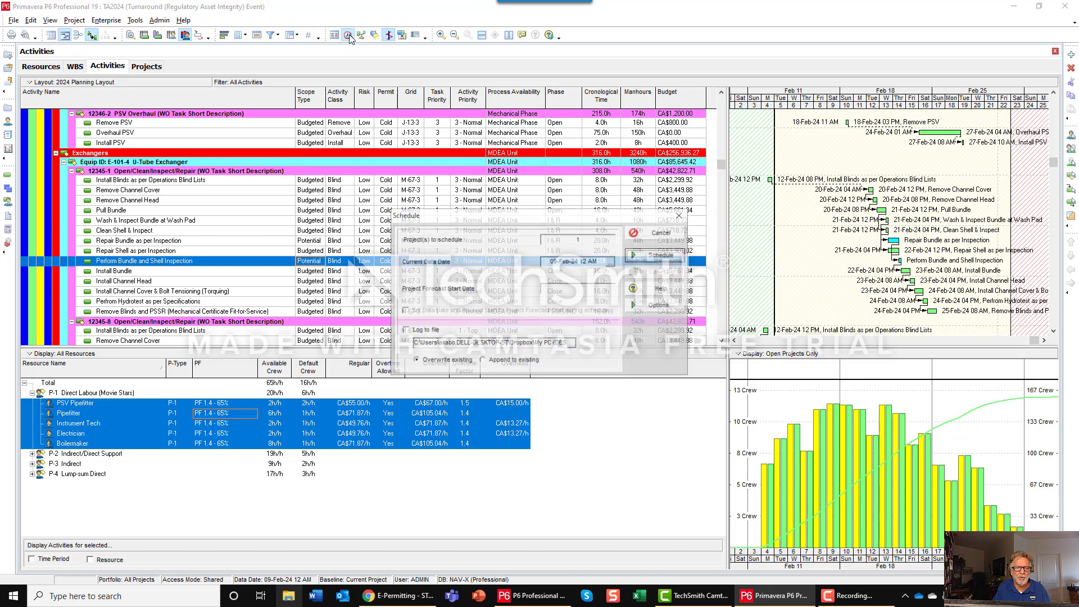
left_click(649, 254)
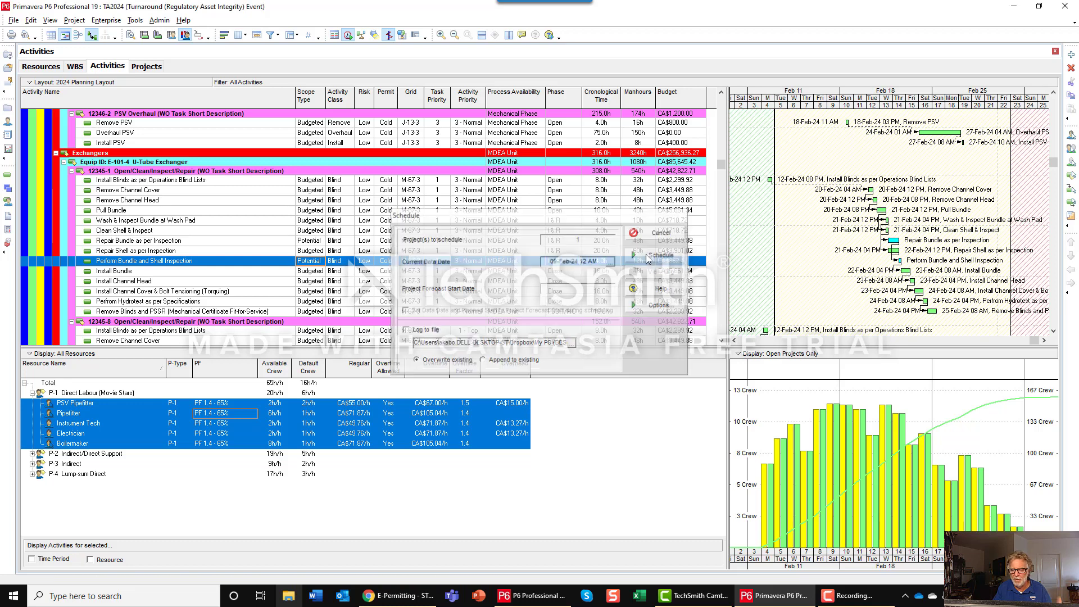
Expand the P-2 and P-3 resource groups and compare the histograms of individual crafts, including PSV Pipefitter, Pipefitter, Boilermaker, Labourer and PSV Overhaul Team.
left_click(33, 453)
left_click(32, 504)
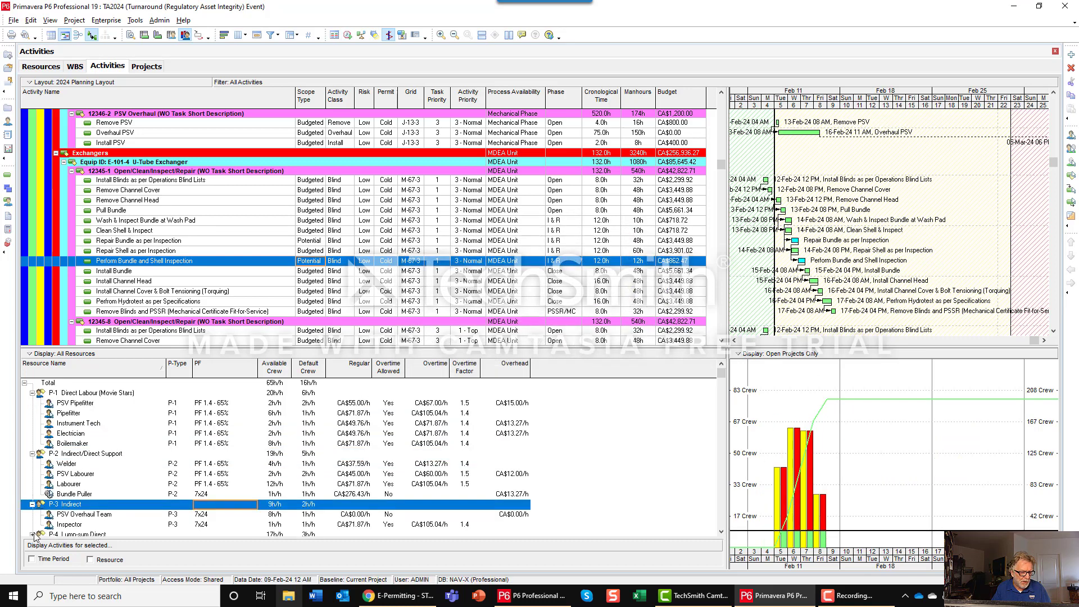
scroll(74, 404, "down", 1)
left_click(75, 395)
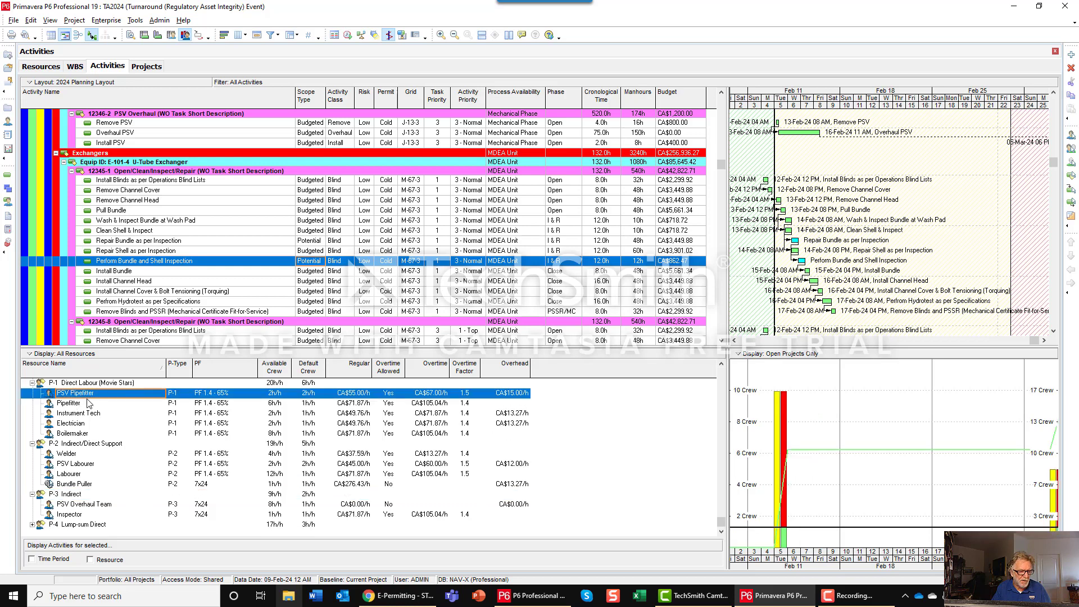
left_click(90, 404)
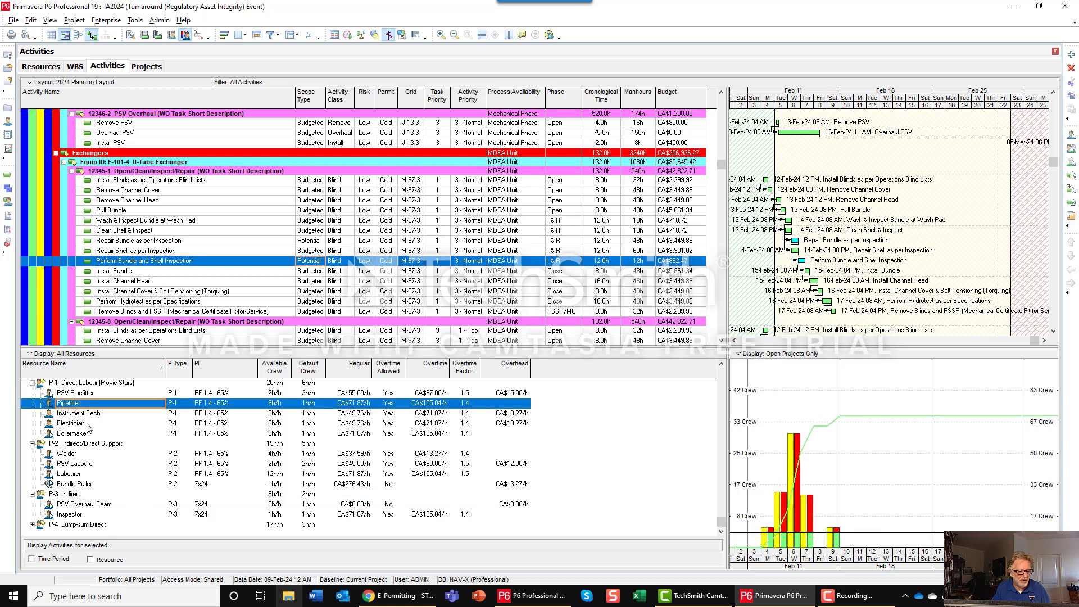
left_click(88, 432)
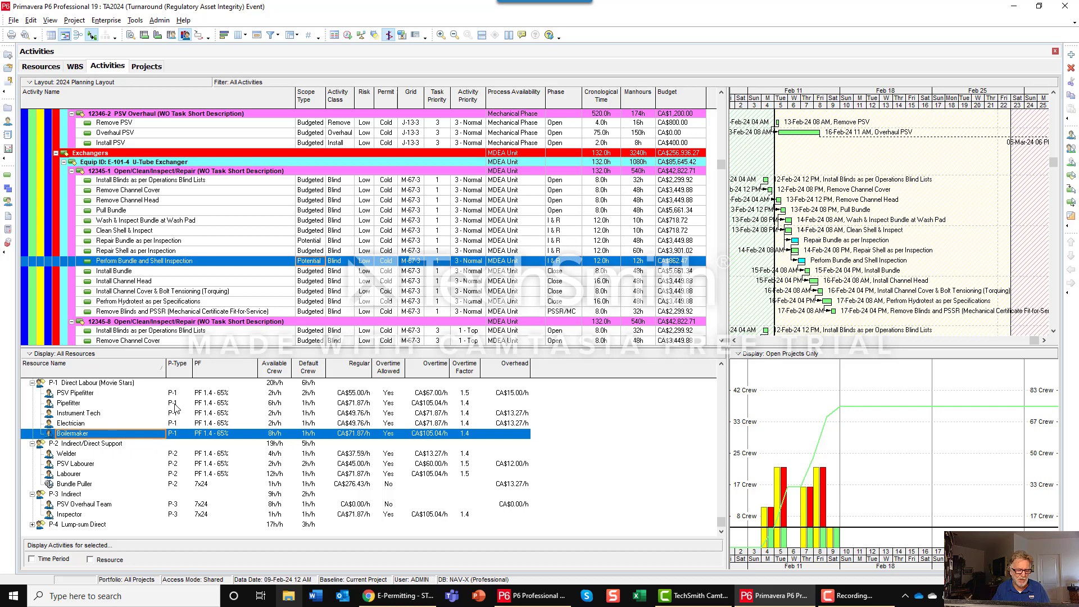
left_click(131, 456)
left_click(172, 466)
left_click(180, 476)
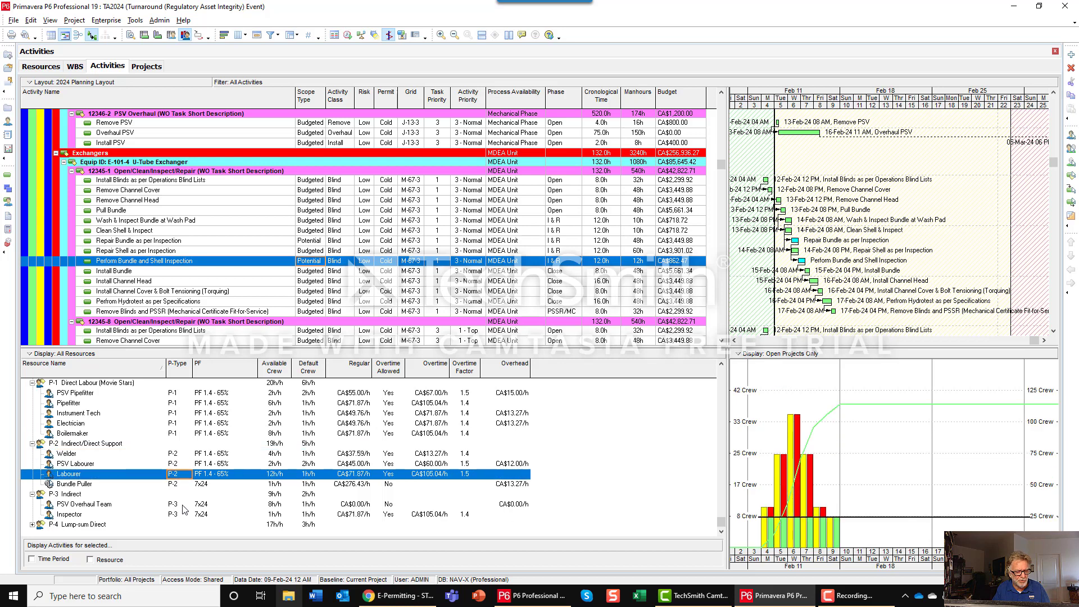
left_click(182, 506)
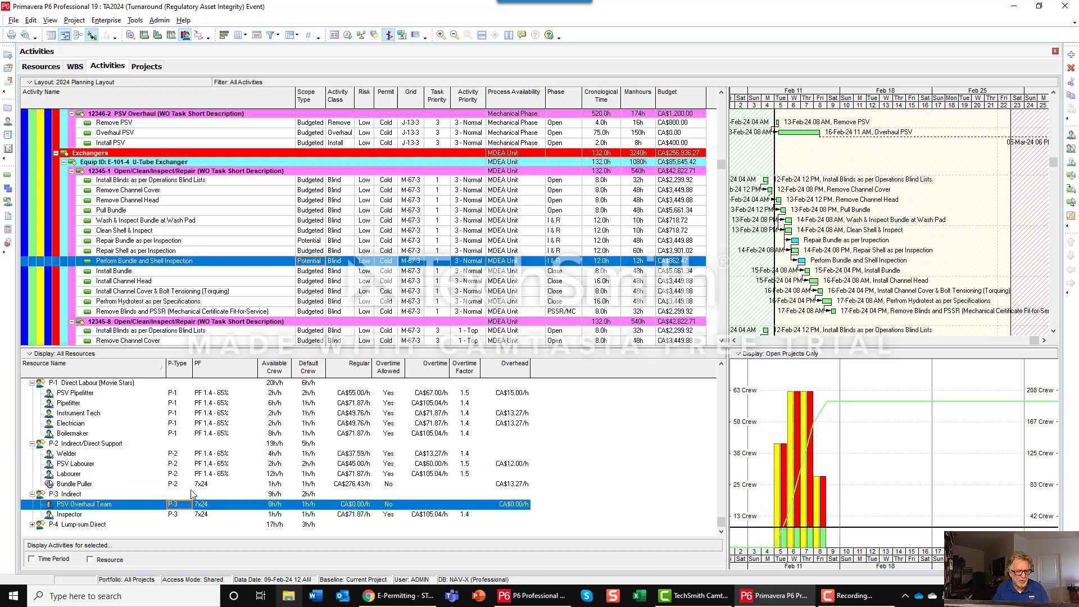
scroll(193, 494, "up", 1)
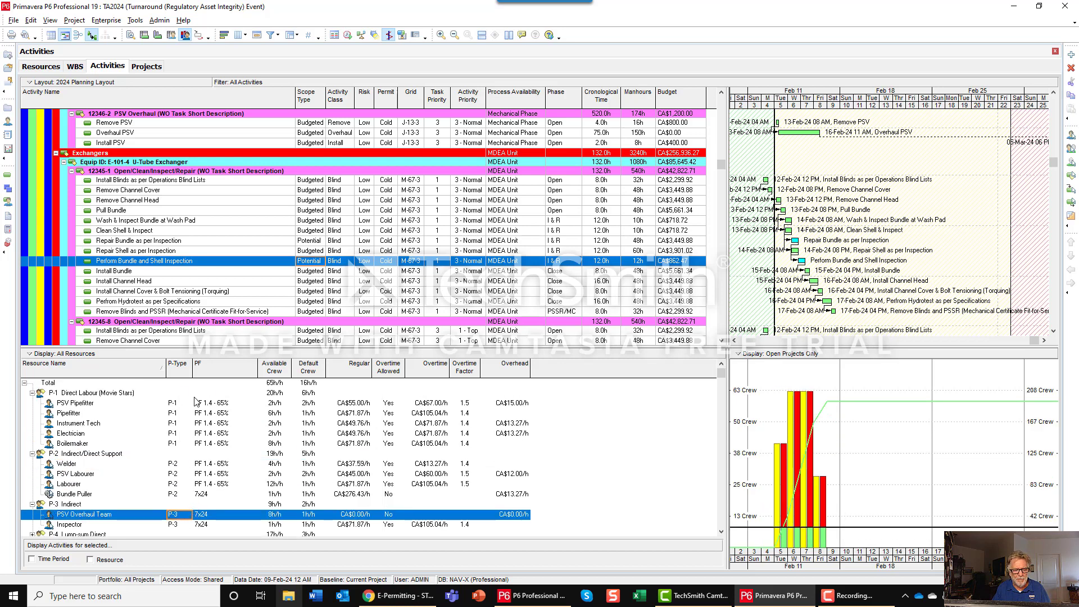
Review the selected resources and the Task Priority, Grid and Risk leveling priorities, and level the project's resources with these settings.
left_click(360, 35)
left_click(525, 242)
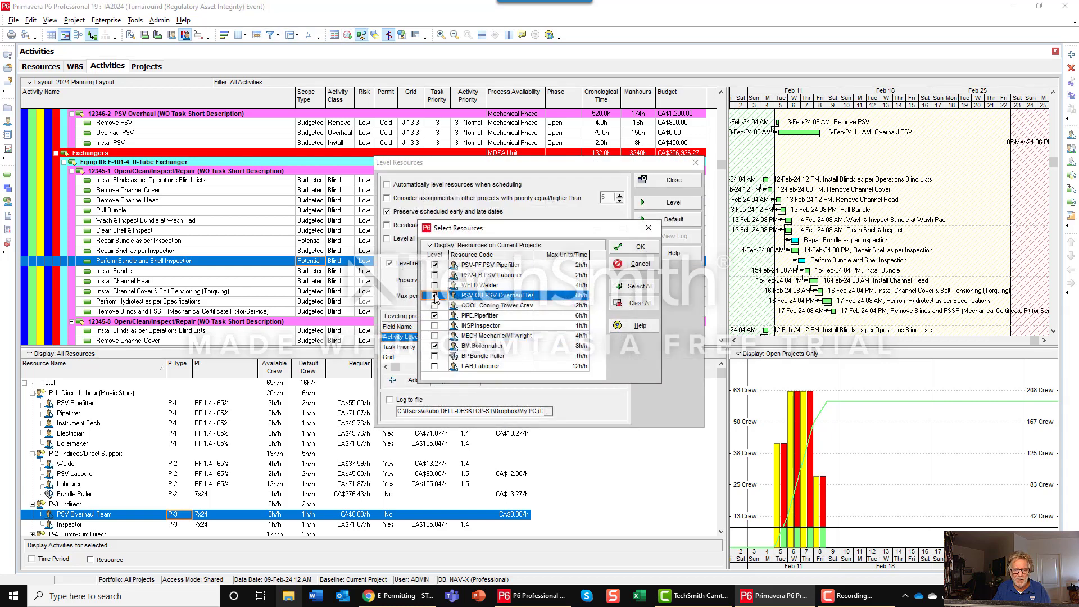
left_click(635, 248)
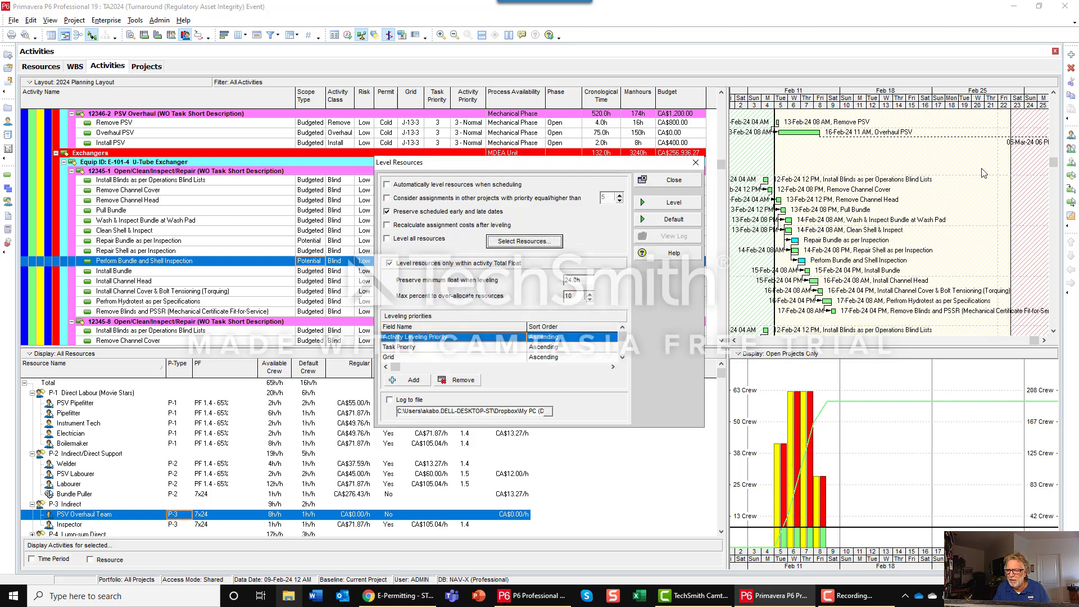
left_click(417, 347)
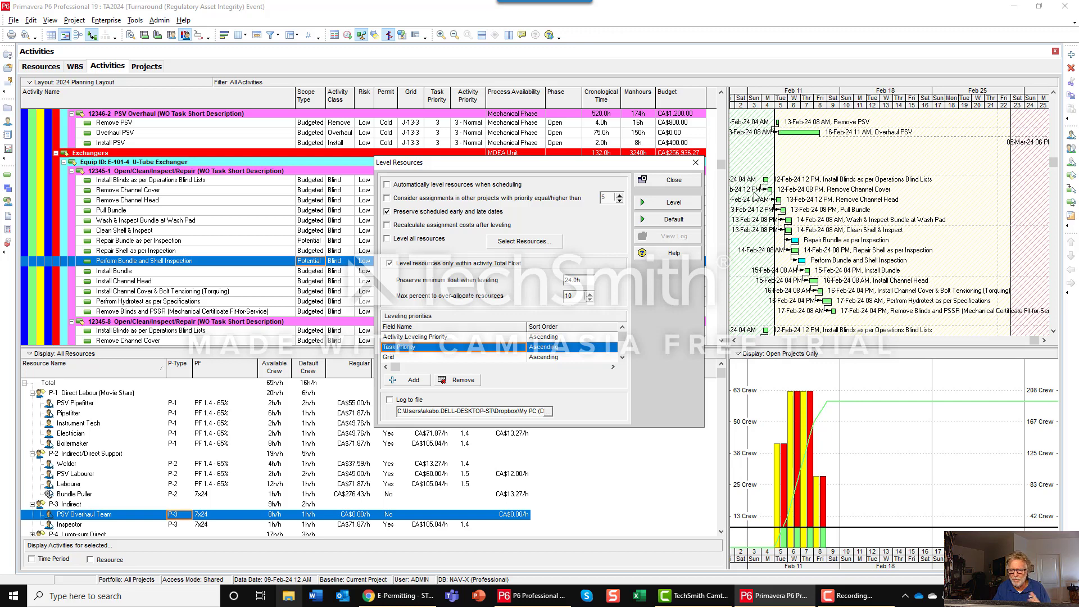
left_click(411, 358)
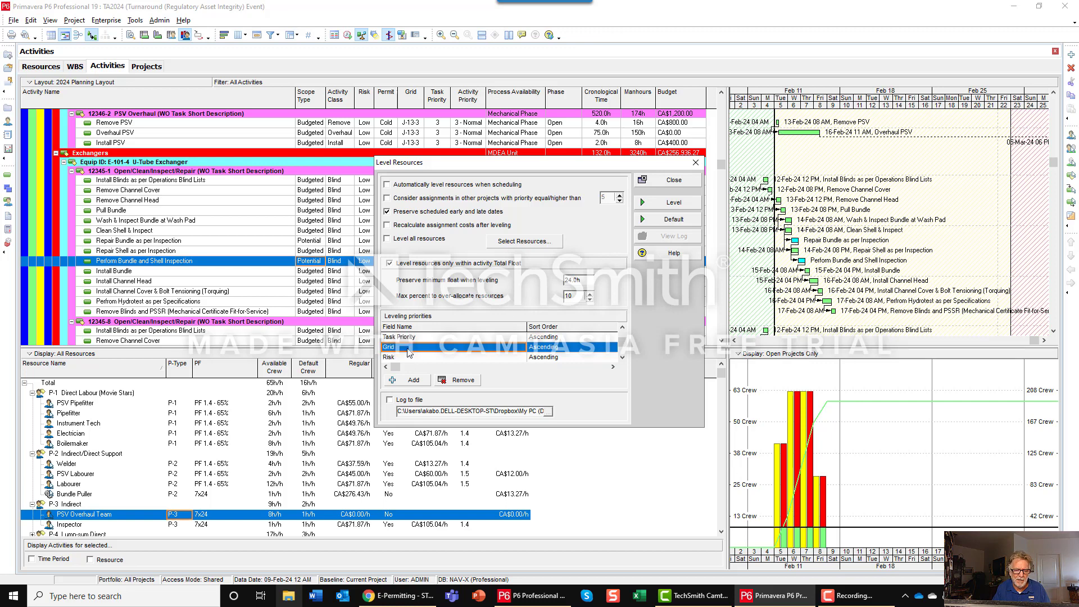
left_click(408, 360)
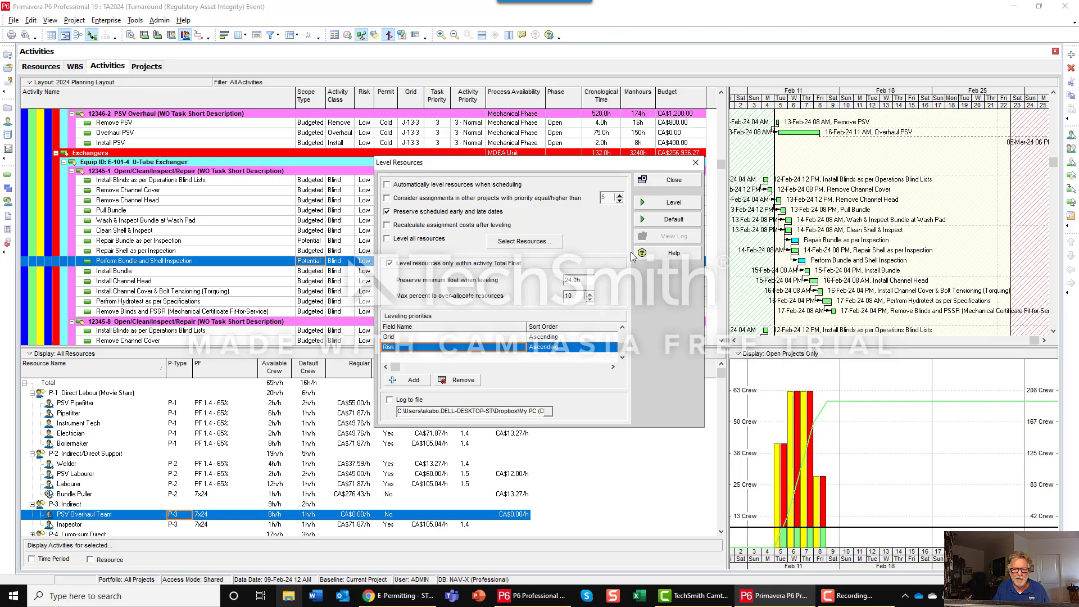
left_click(652, 201)
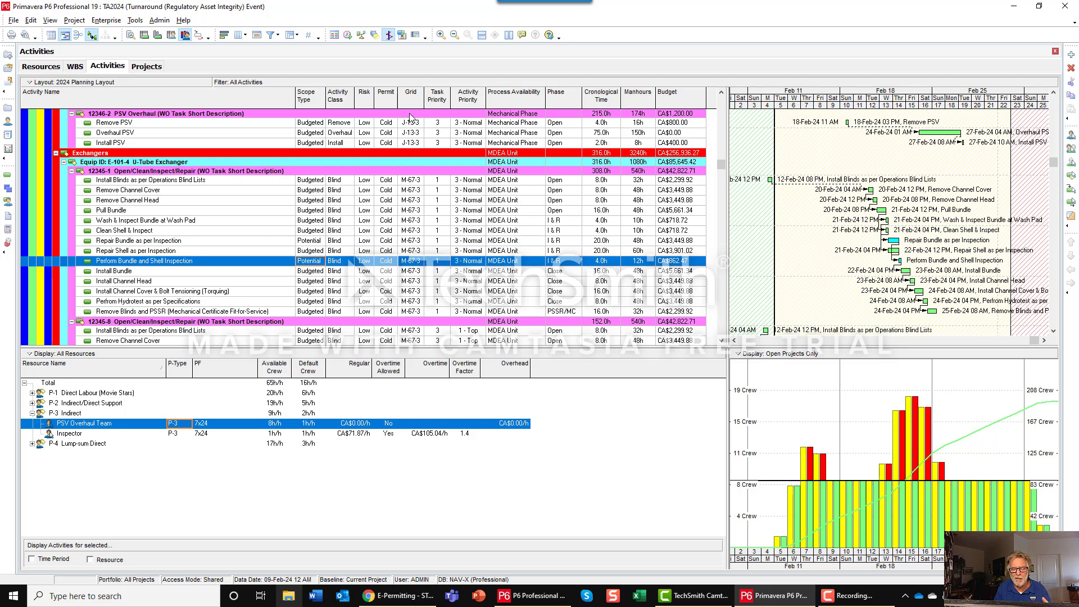
Display the combined histogram for PSV Pipefitter through Boilermaker under P-1 Direct Labour, and examine it with the MDEA Unit pressure safety valve bars.
left_click(365, 124)
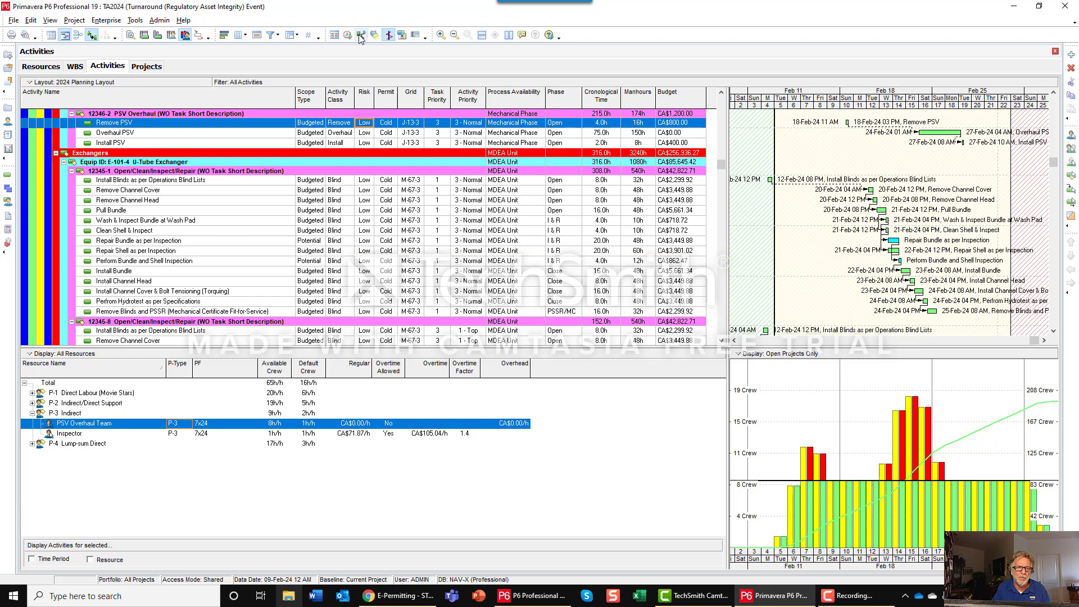
left_click(53, 396)
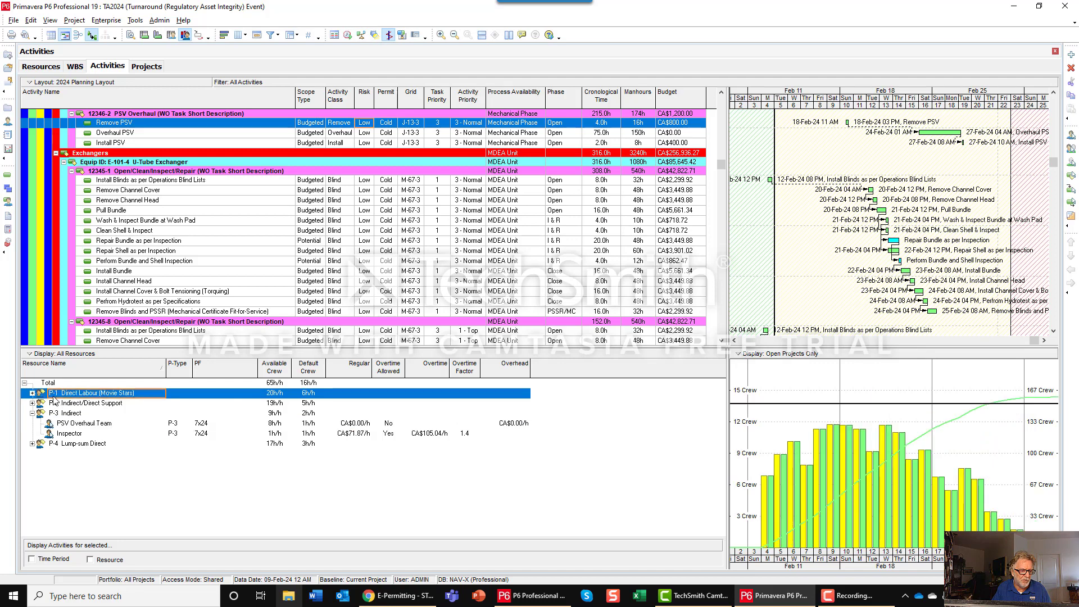
left_click(32, 393)
left_click(57, 407)
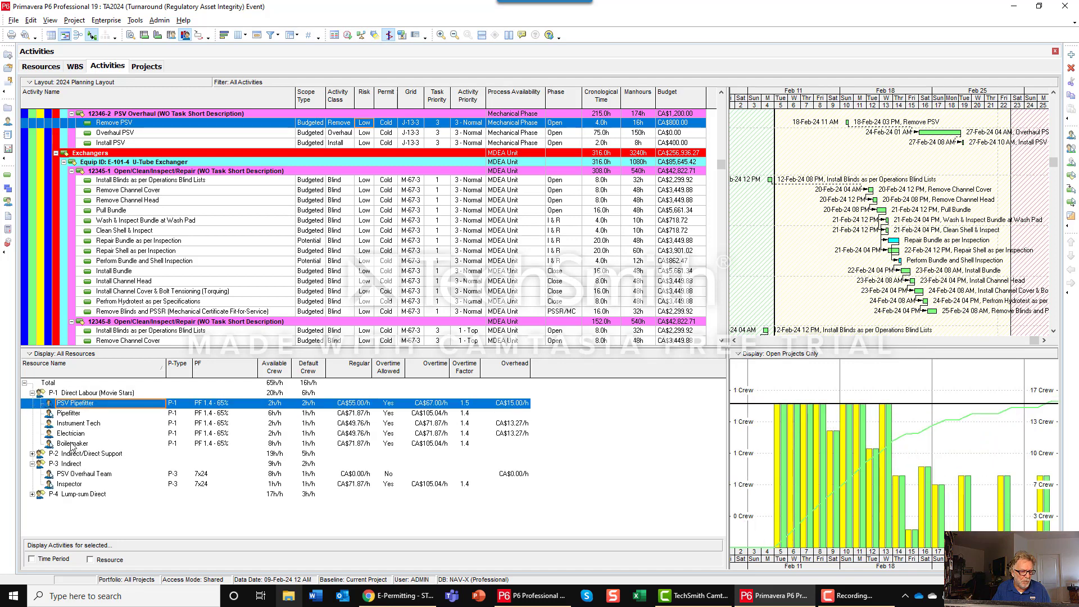
left_click(72, 444, "shift")
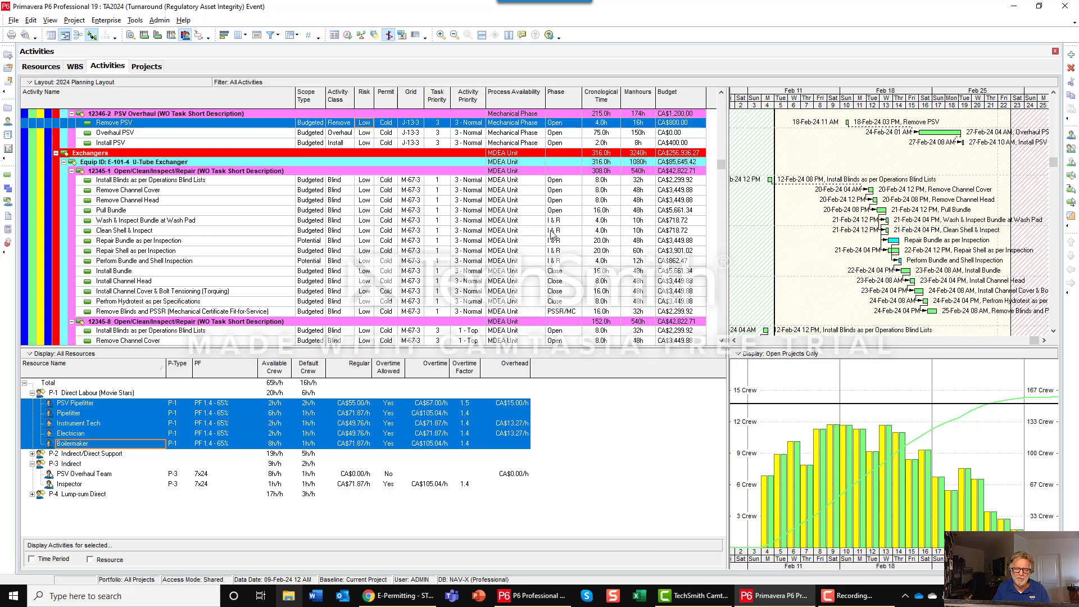
left_click_drag(1053, 163, 1049, 295)
left_click_drag(995, 105, 900, 101)
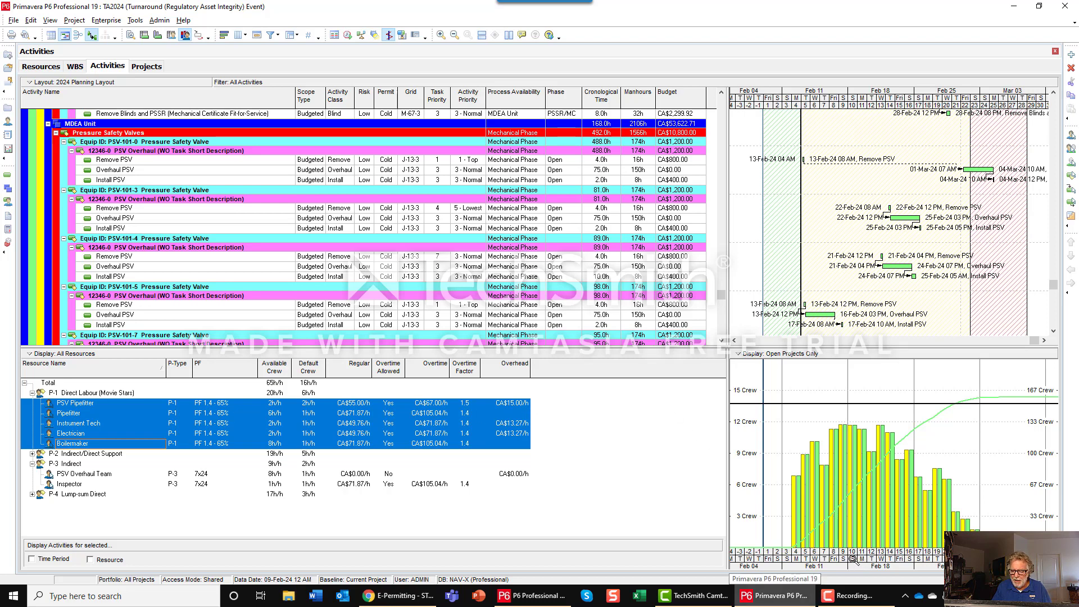
left_click_drag(822, 106, 794, 96)
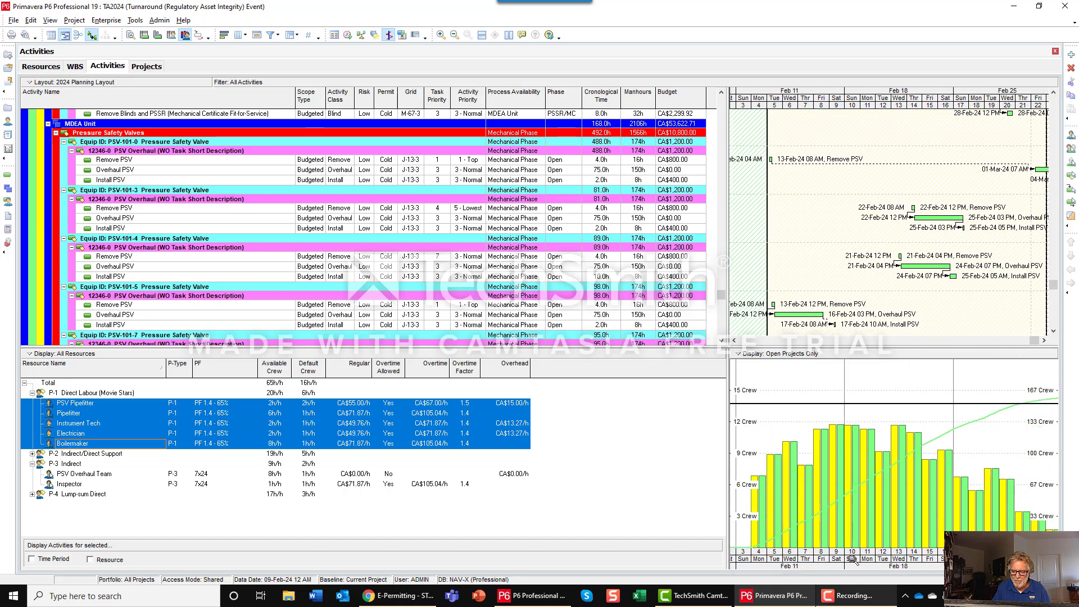
Limit the activity list to the histogram's day 10, 18-Feb, by time period, and review the activities' manhours and grid location.
left_click(742, 356)
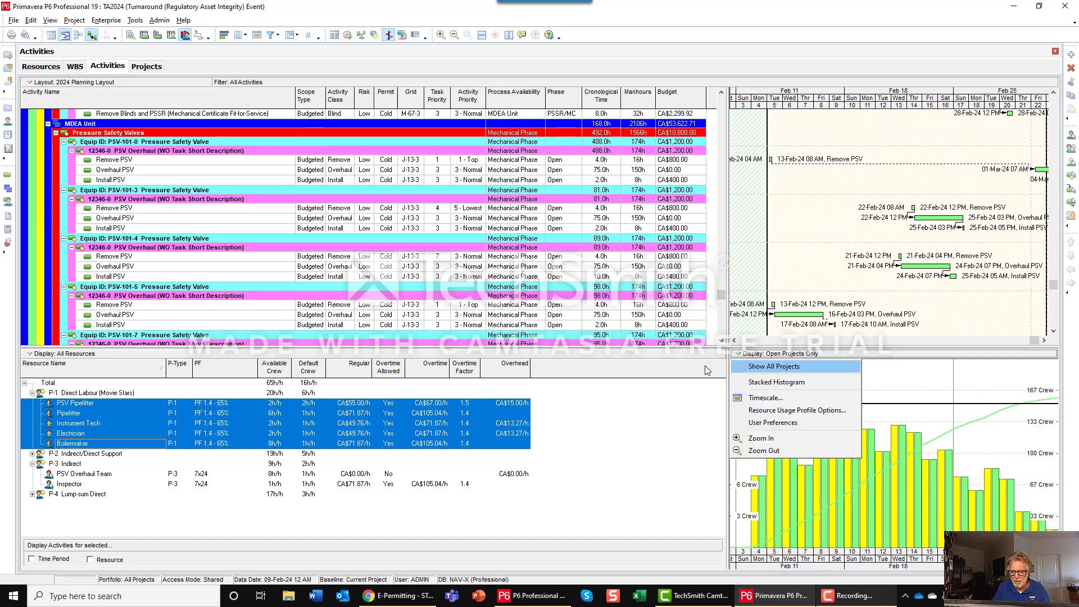
left_click(31, 559)
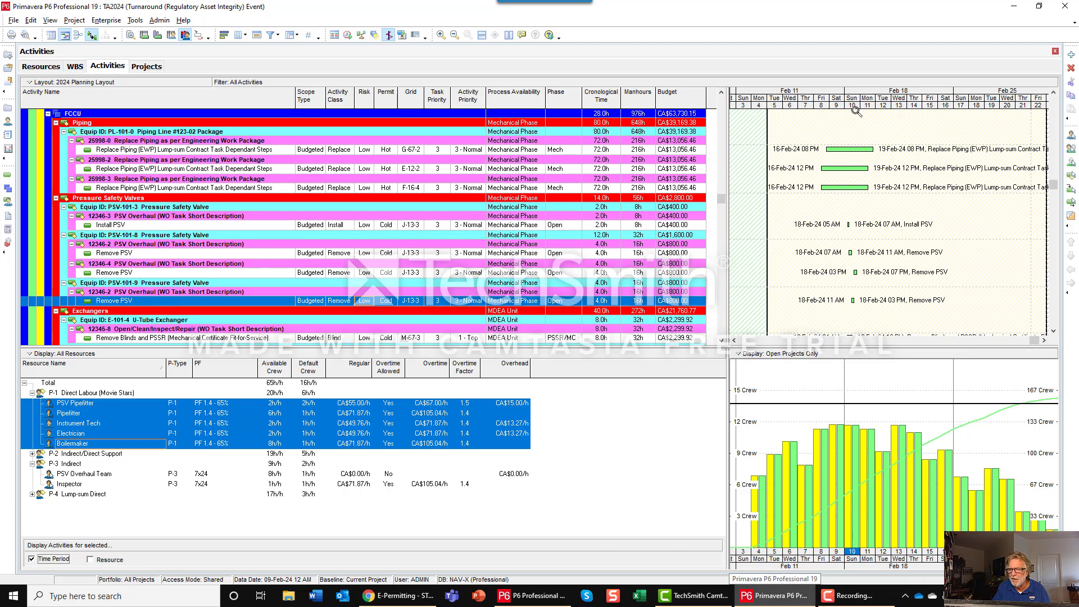
left_click_drag(856, 108, 871, 110)
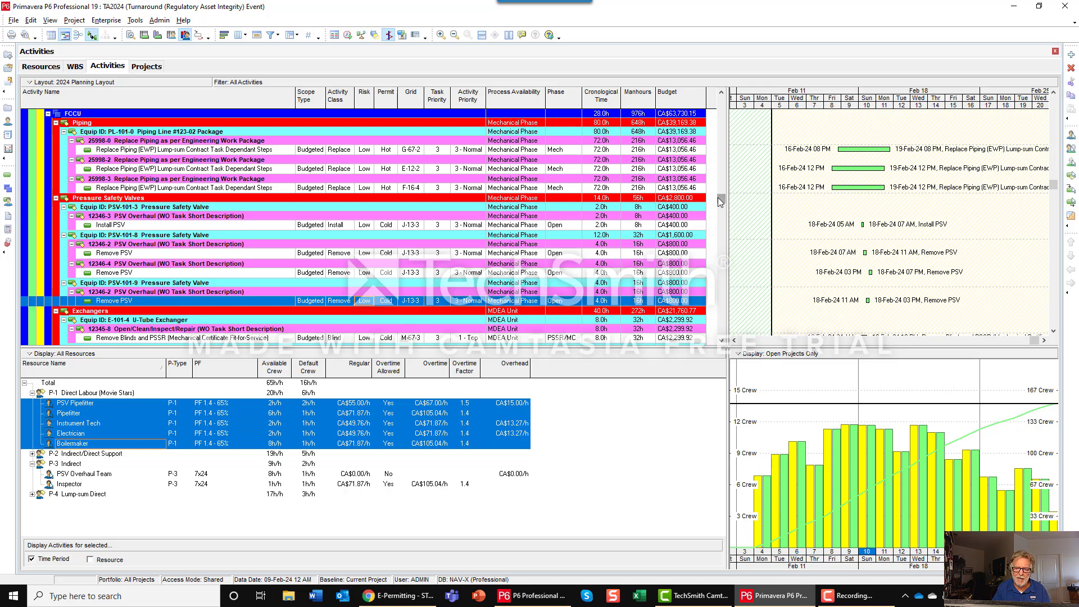
left_click_drag(719, 200, 720, 101)
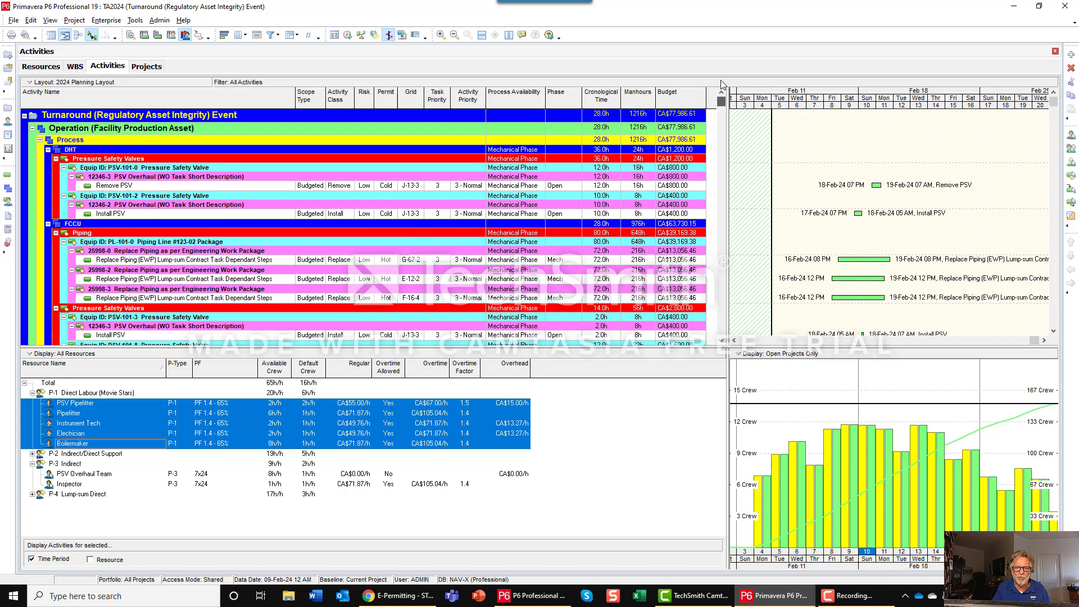
left_click(636, 115)
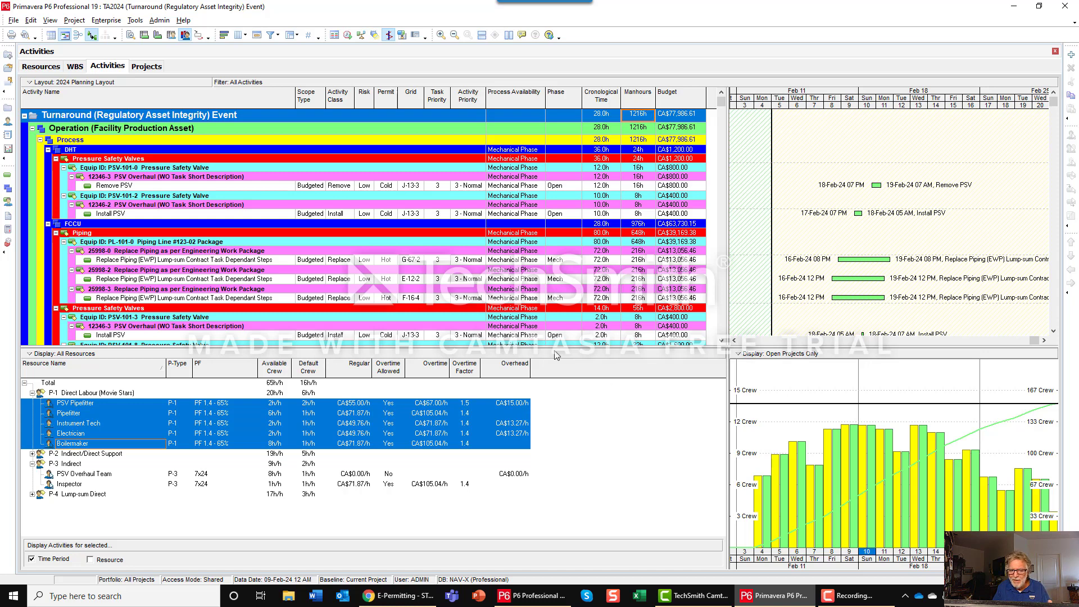
left_click(412, 188)
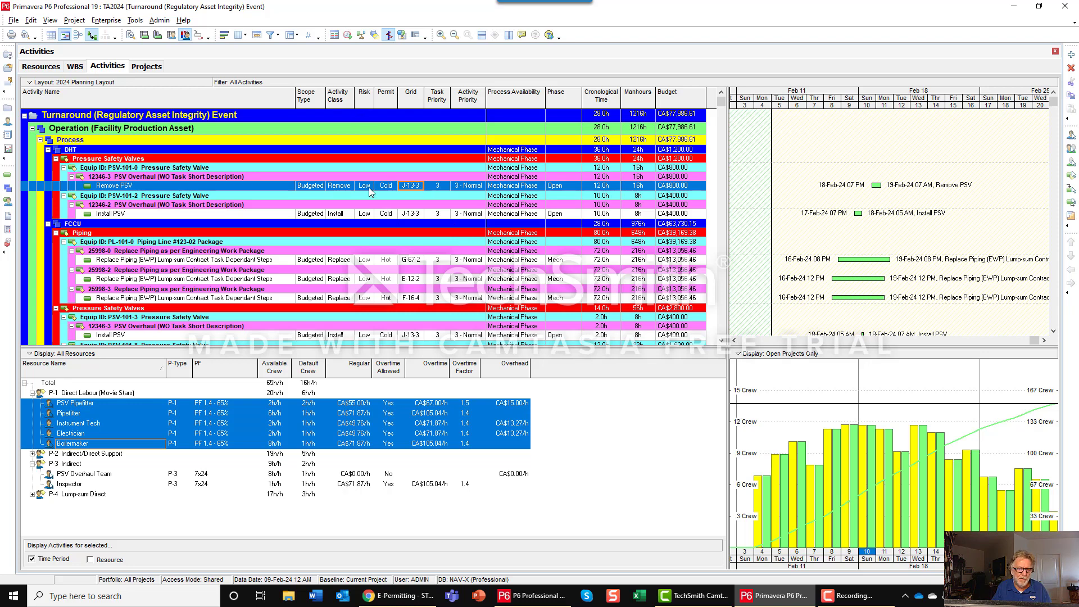
Switch to the E-Permitting dashboard in Chrome and examine the site plan with permits shown by plant area.
left_click(400, 595)
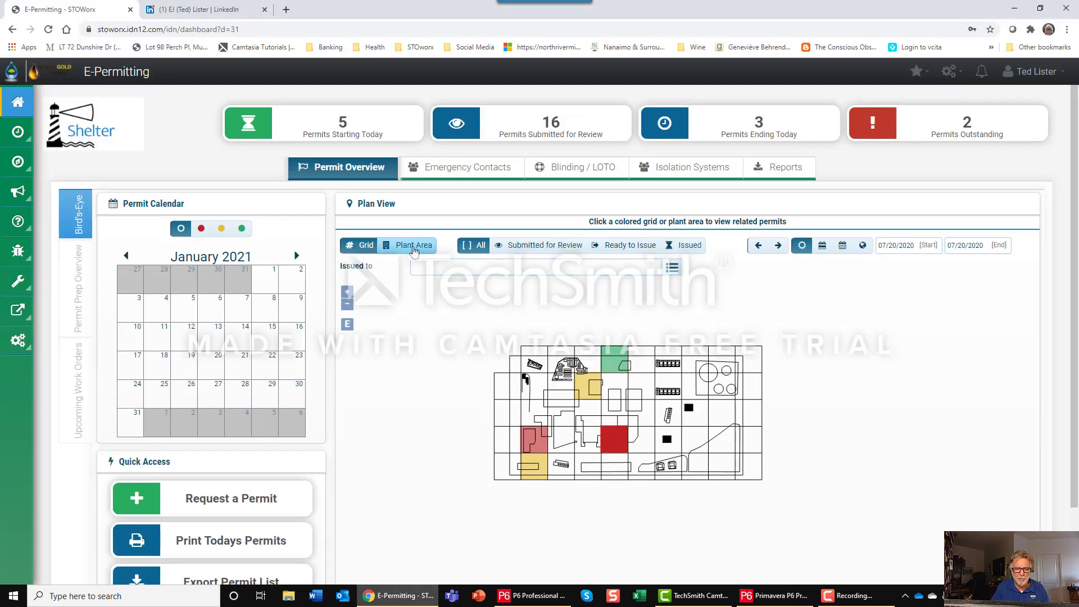
left_click(409, 245)
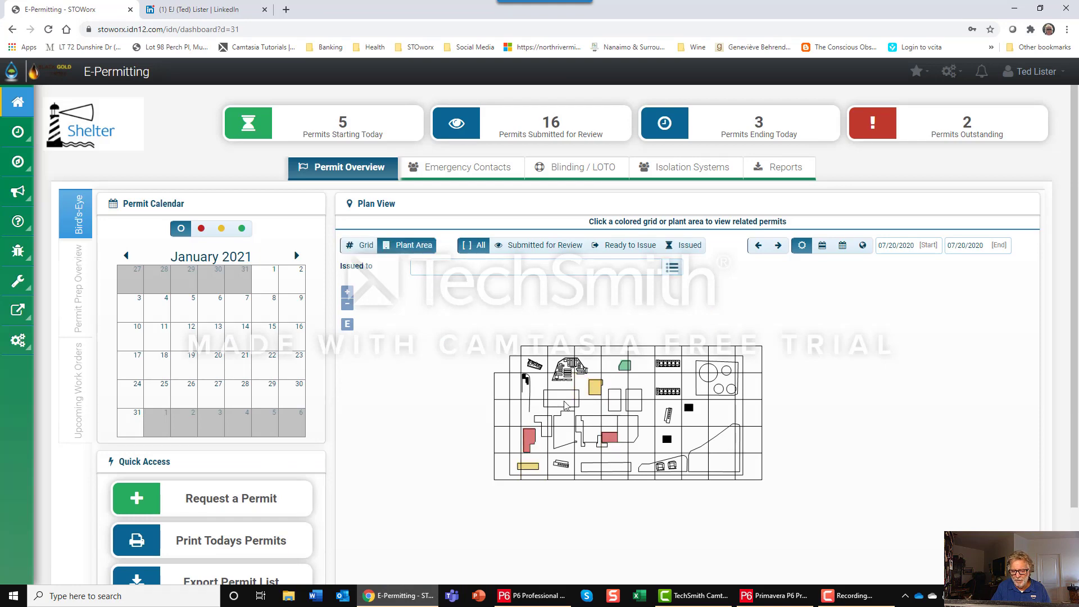
scroll(562, 424, "up", 3)
scroll(562, 417, "down", 4)
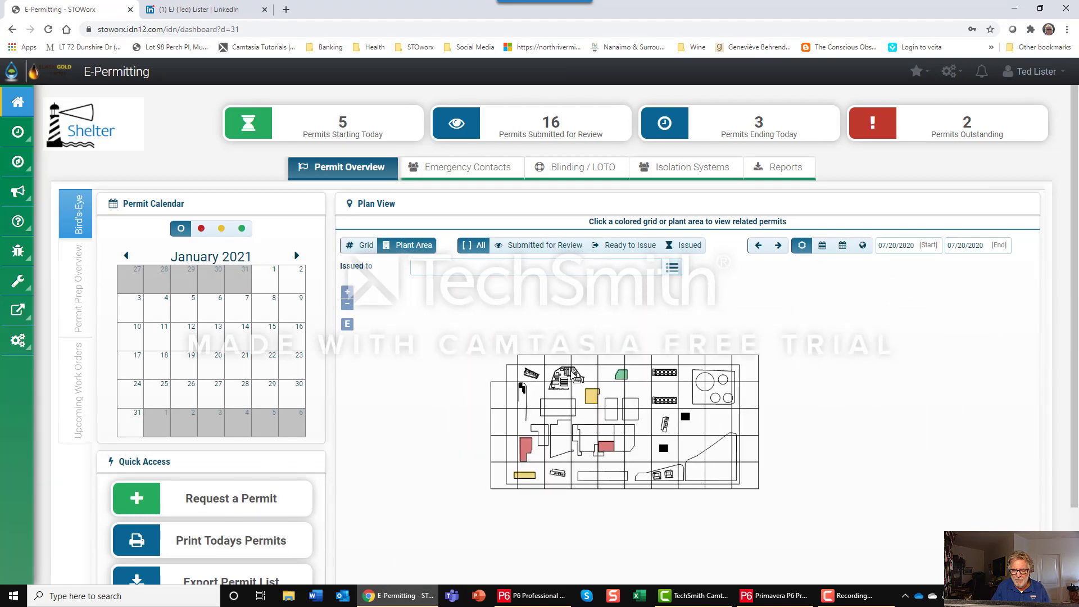
scroll(576, 396, "up", 2)
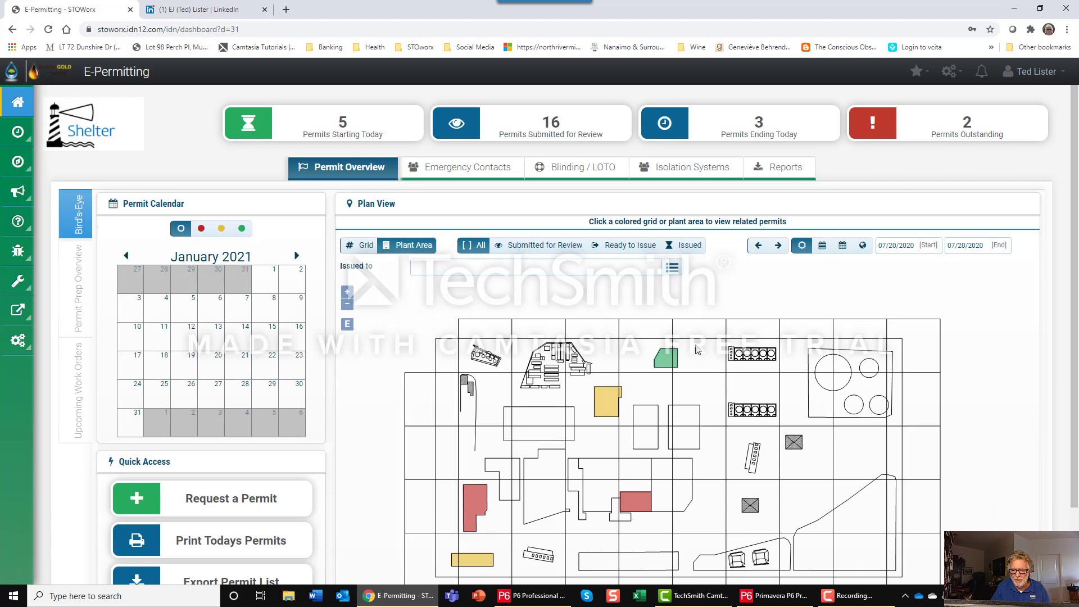
left_click_drag(695, 346, 683, 314)
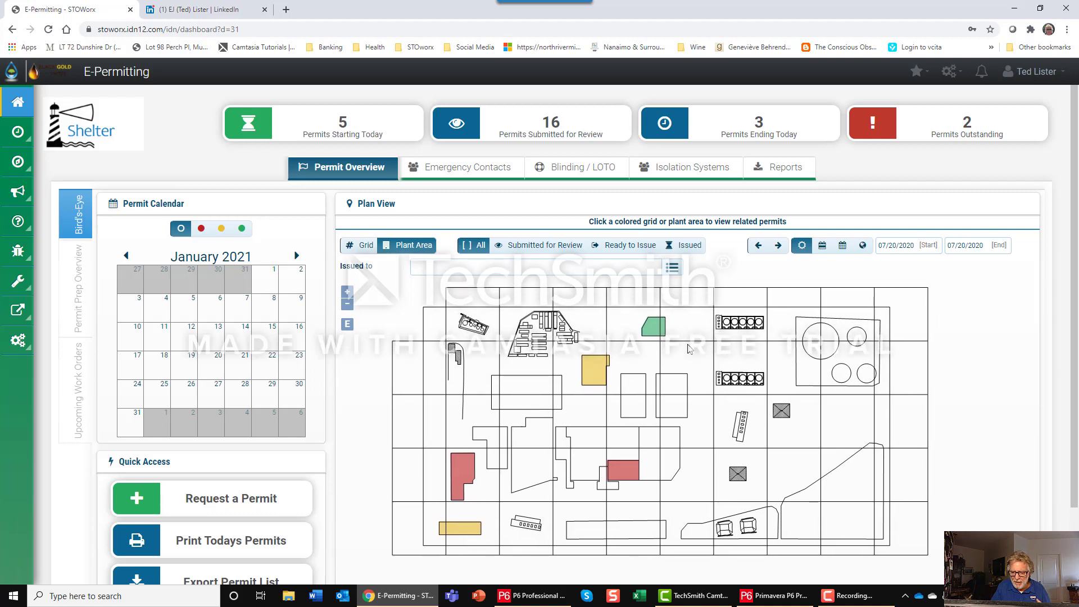
Review the permits listed for the red 5H and green 2K grid squares, and return the plan to plant areas.
left_click(361, 245)
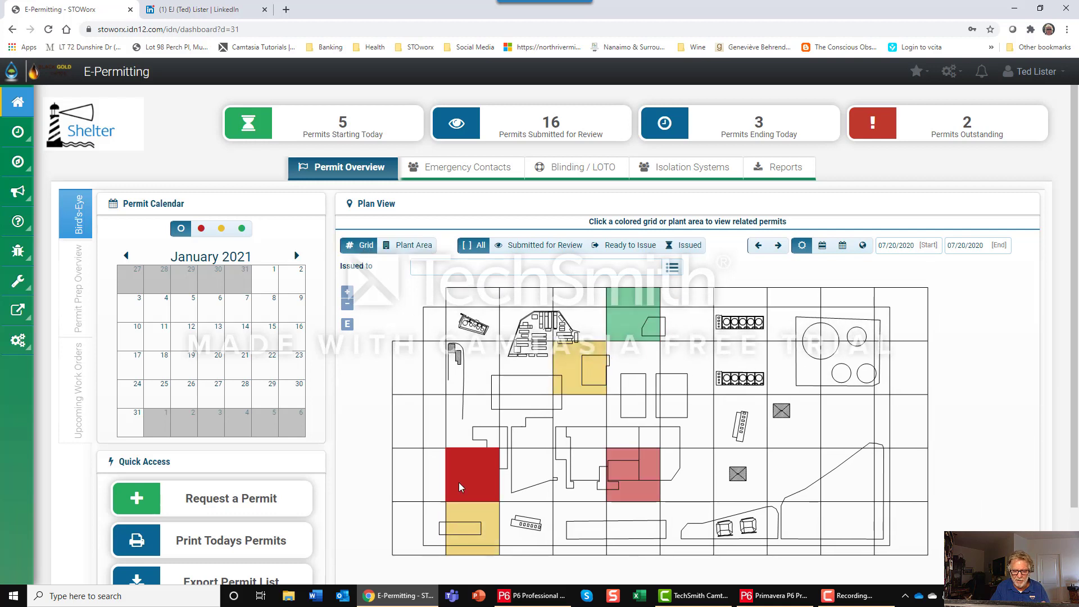
left_click(477, 469)
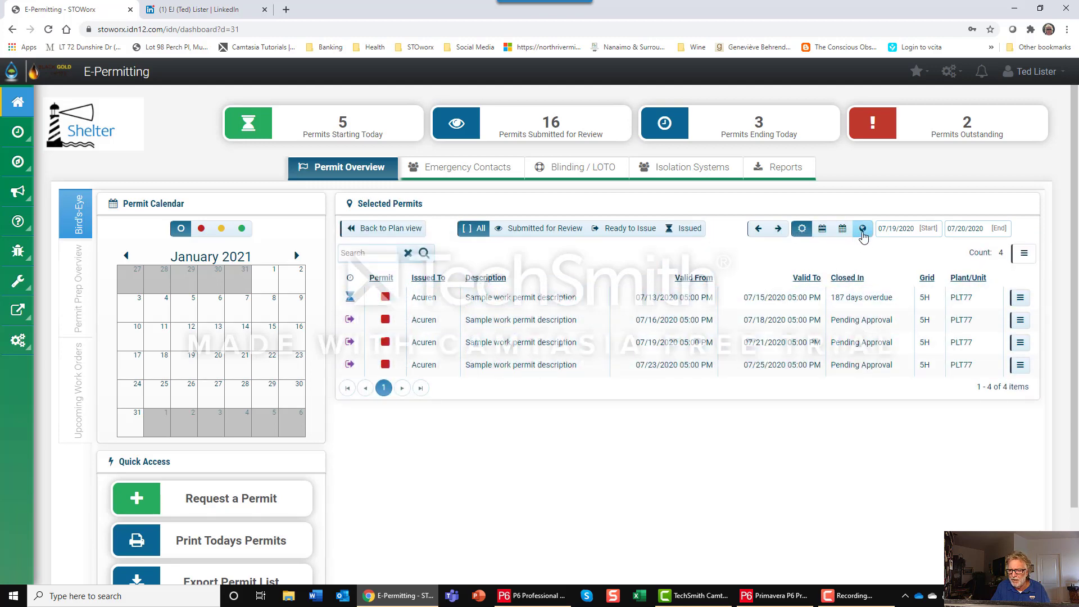
left_click(368, 231)
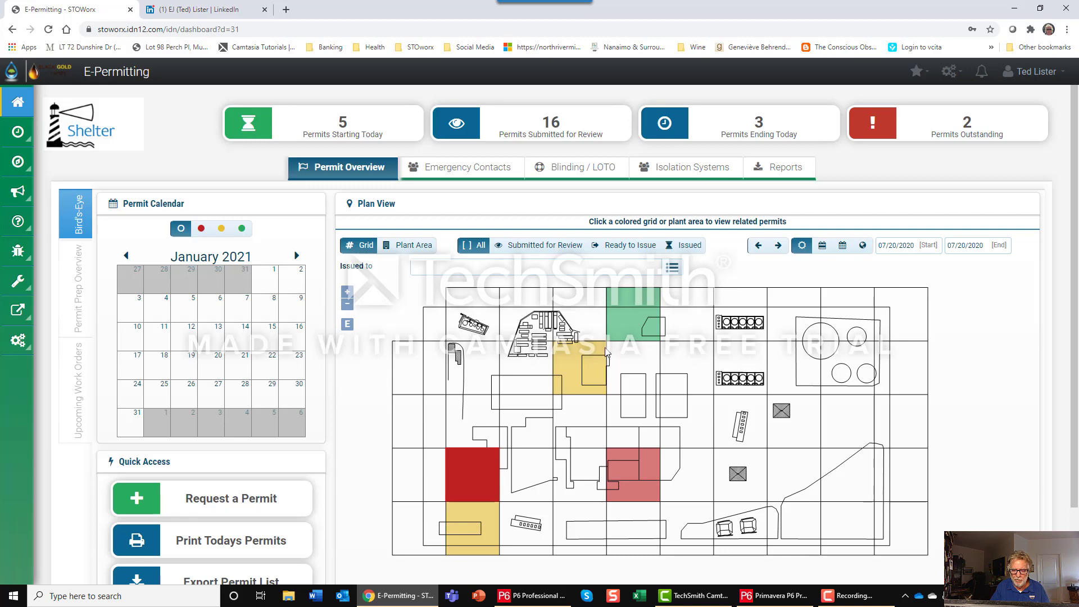
left_click(630, 315)
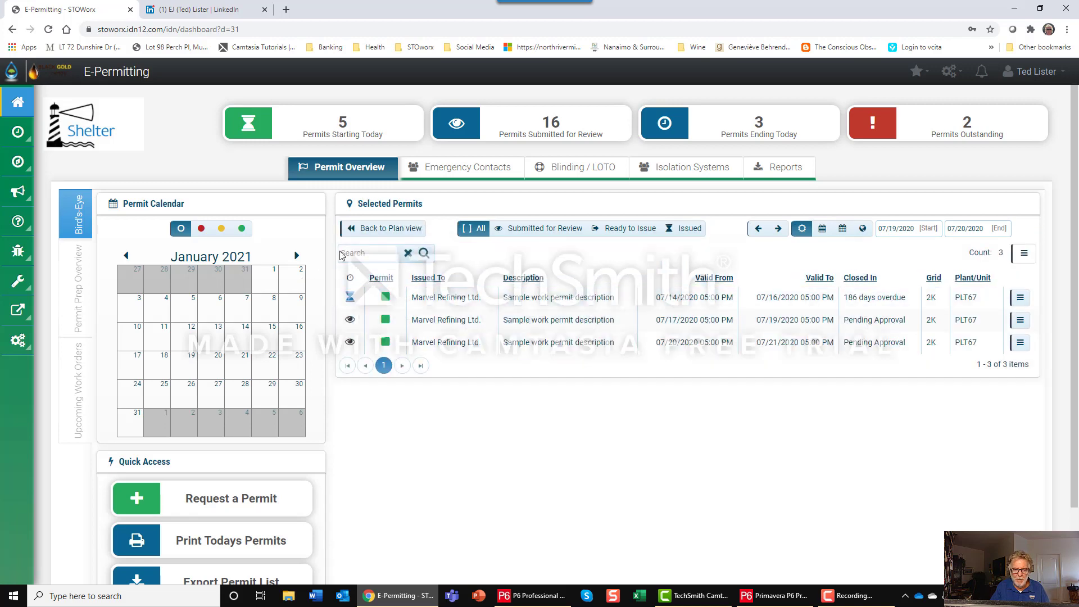
left_click(364, 231)
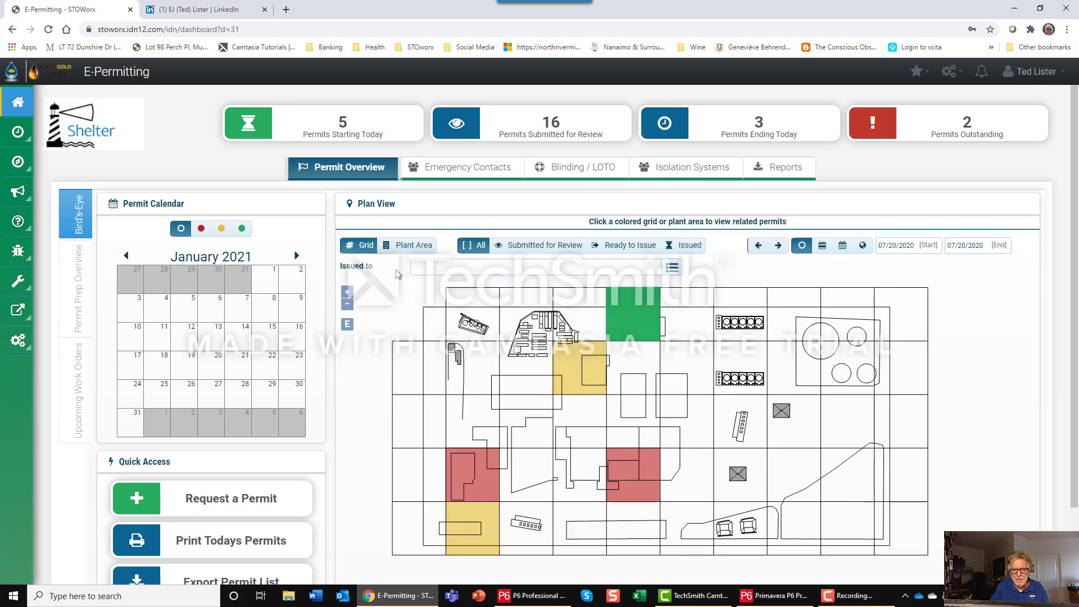
left_click(405, 245)
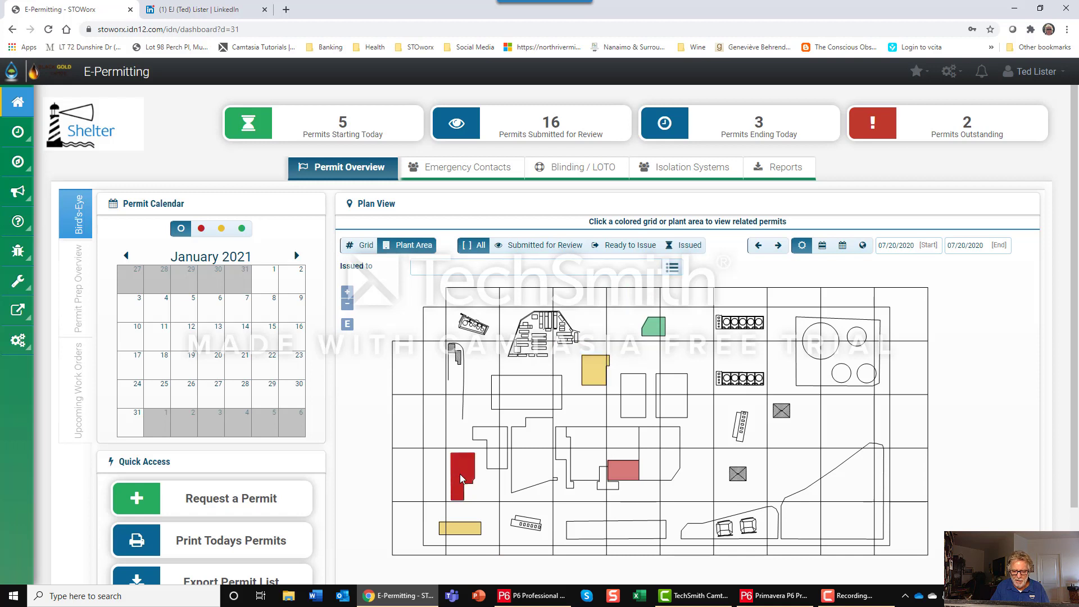
Switch back to Primavera P6 and set the Task Priority of the 25998-0 Replace Piping activity to 8.
key("alt+Tab")
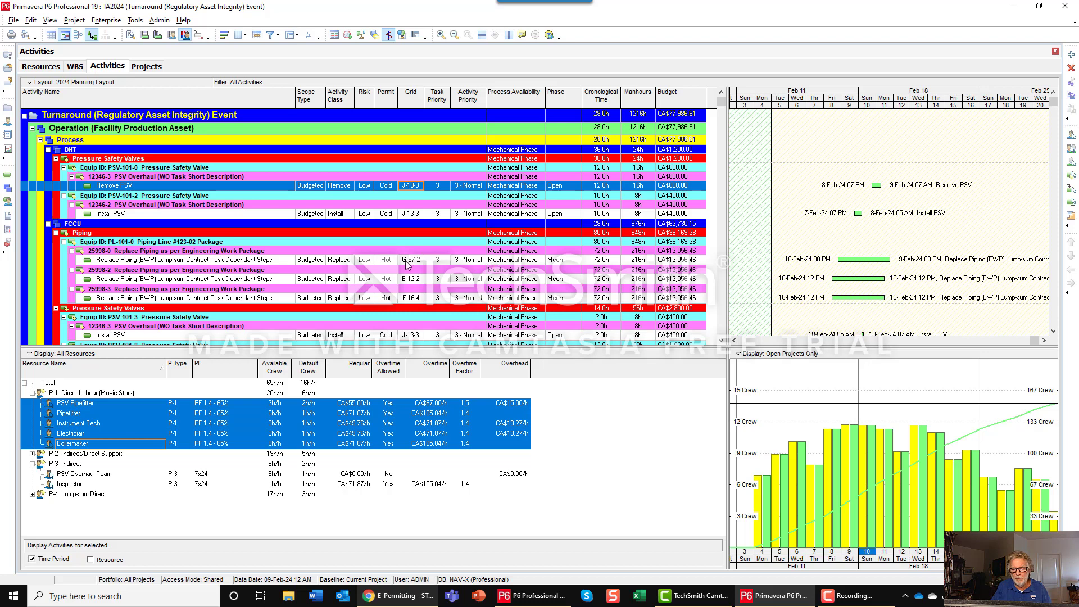
left_click(446, 262)
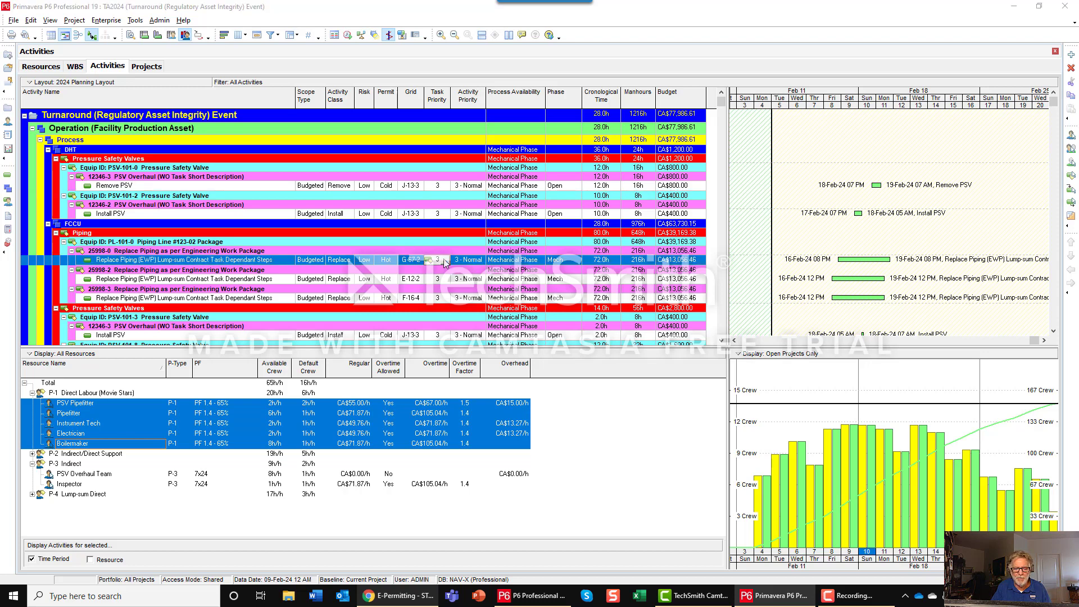
left_click(445, 261)
left_click(488, 348)
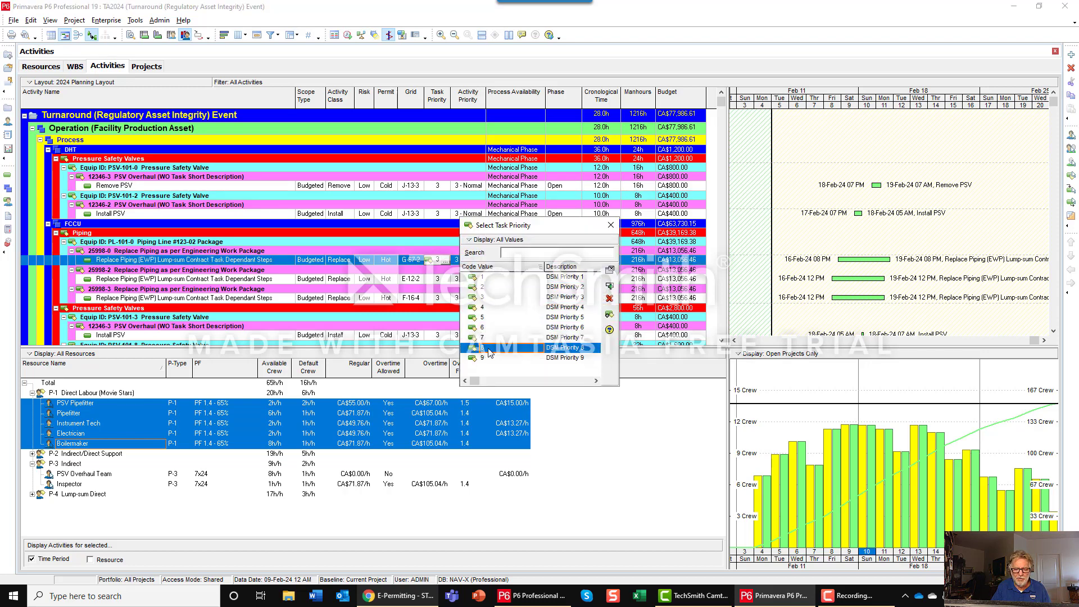
left_click(609, 286)
Set the Task Priority of the 25998-2 Replace Piping activity to 9 and level the project's resources.
left_click(443, 279)
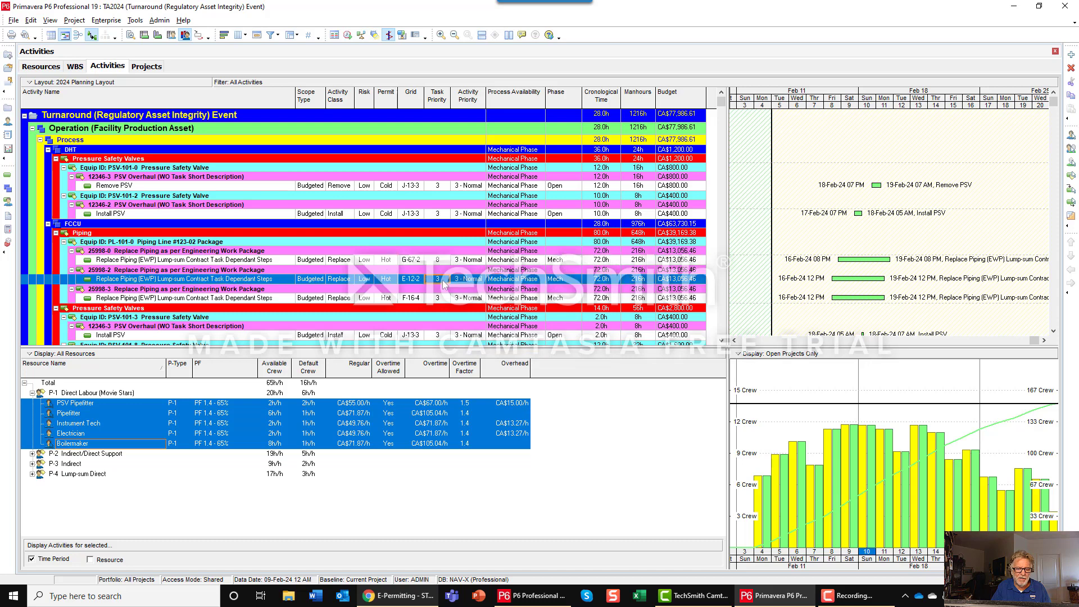
left_click(445, 279)
left_click(485, 358)
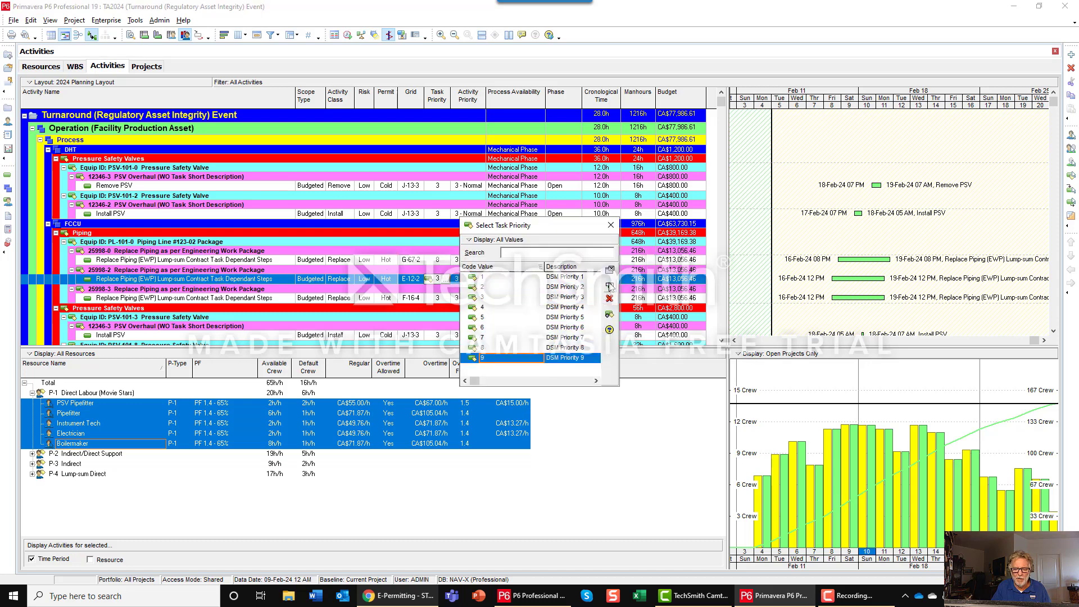
left_click(609, 286)
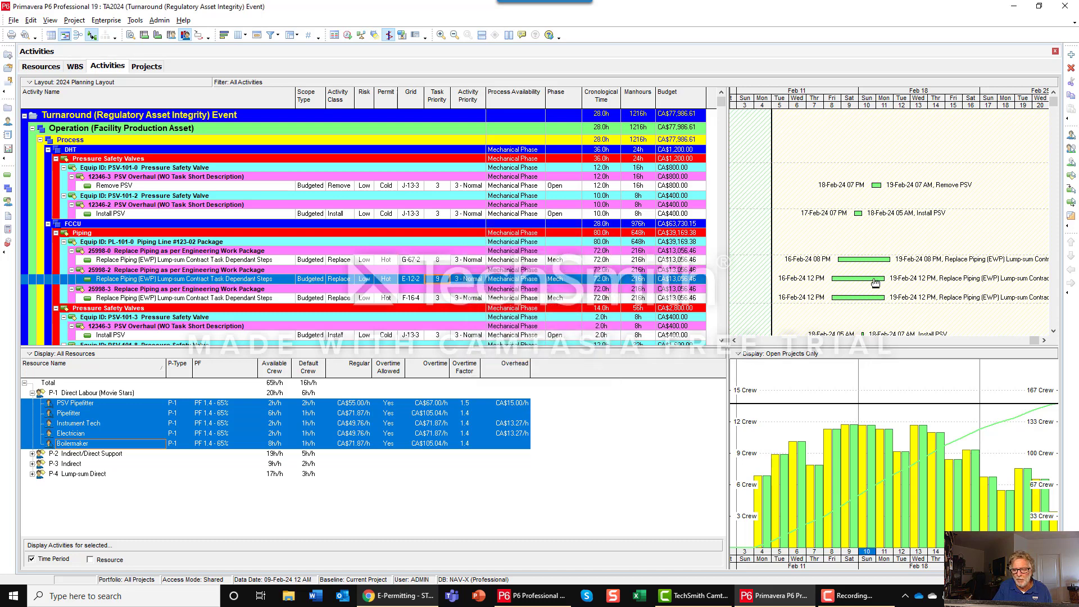
left_click(362, 35)
left_click(694, 204)
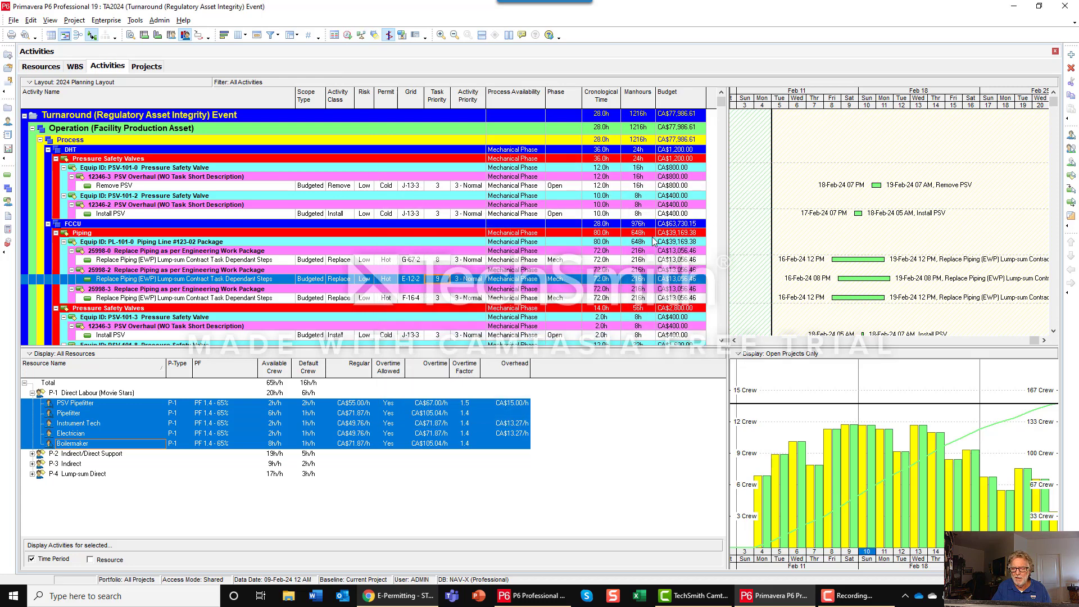
Switch to the E-Permitting dashboard, advance the plant area plan to 07/23/2020 and examine its coloured areas.
key("alt+Tab")
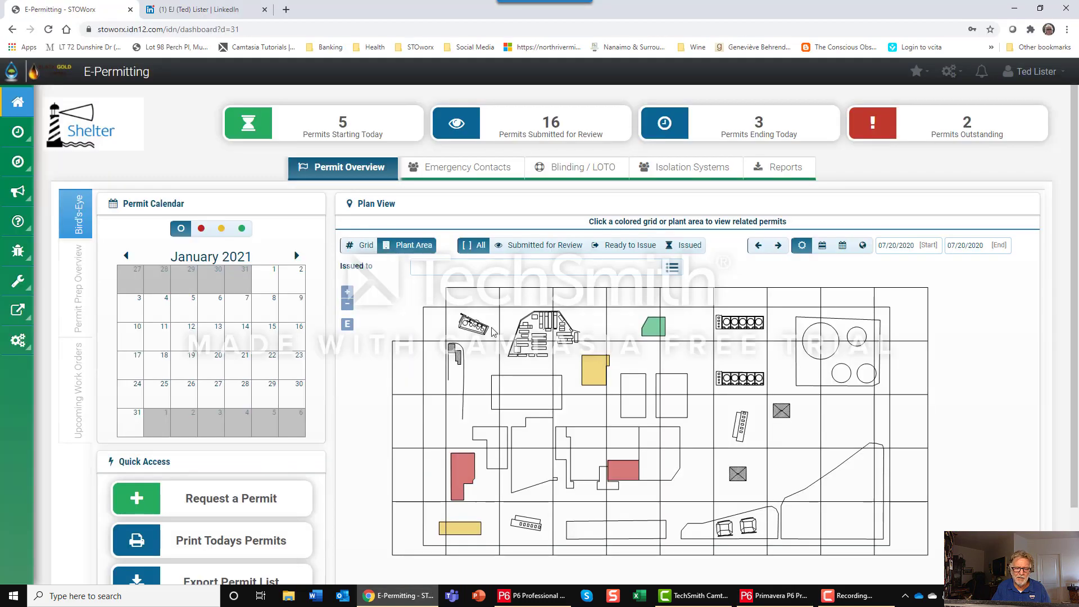
left_click(778, 246)
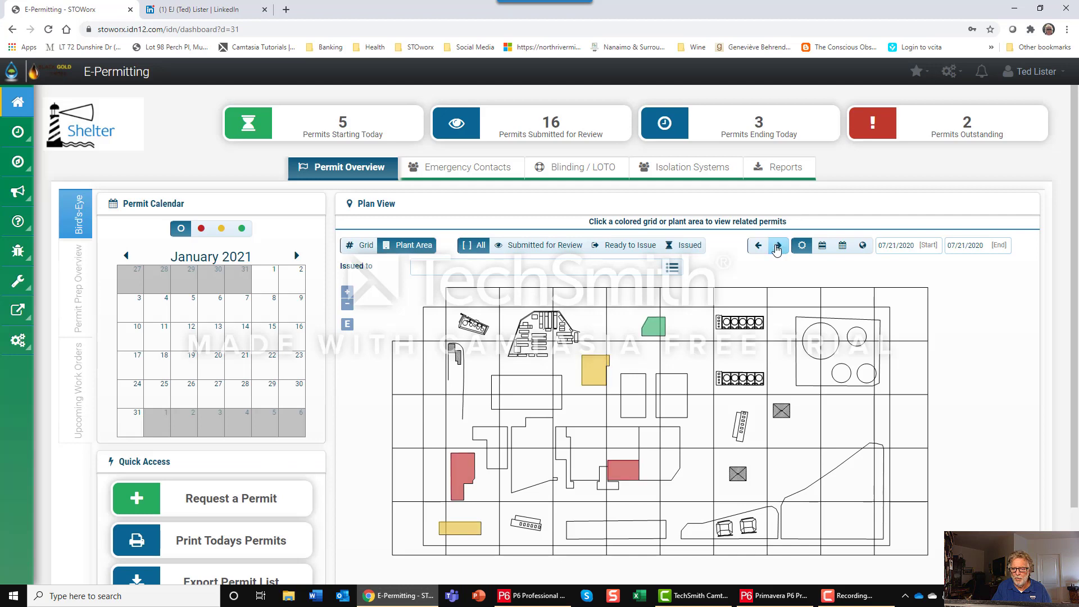
left_click(778, 246)
left_click(779, 247)
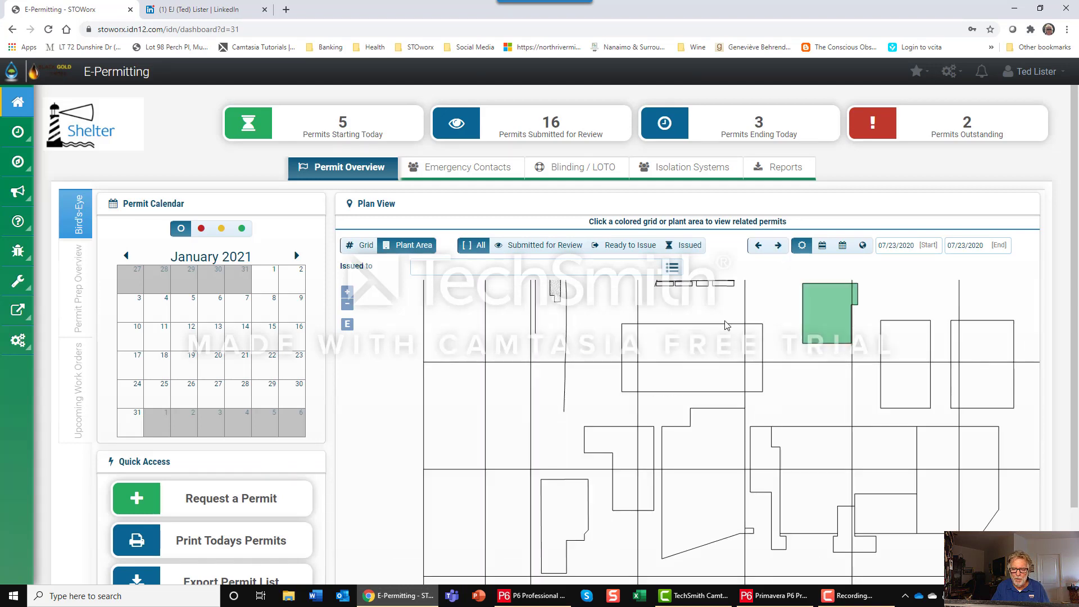
scroll(726, 328, "down", 4)
left_click_drag(725, 338, 562, 365)
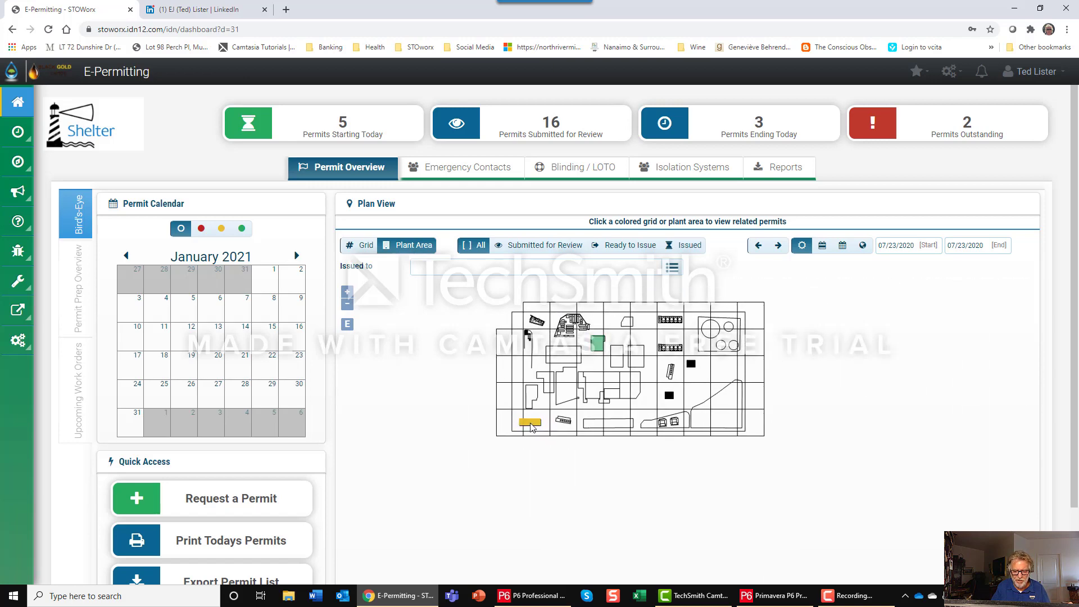
scroll(531, 428, "up", 2)
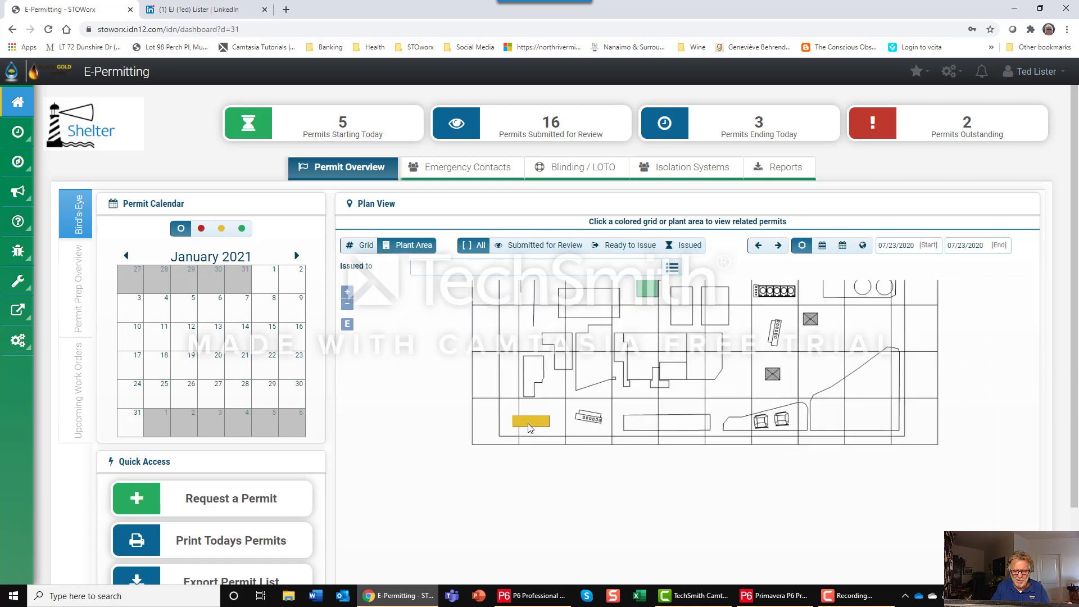
Show the site plan's permits by grid, advance the date to 07/26/2020 and examine the coloured squares.
left_click(365, 245)
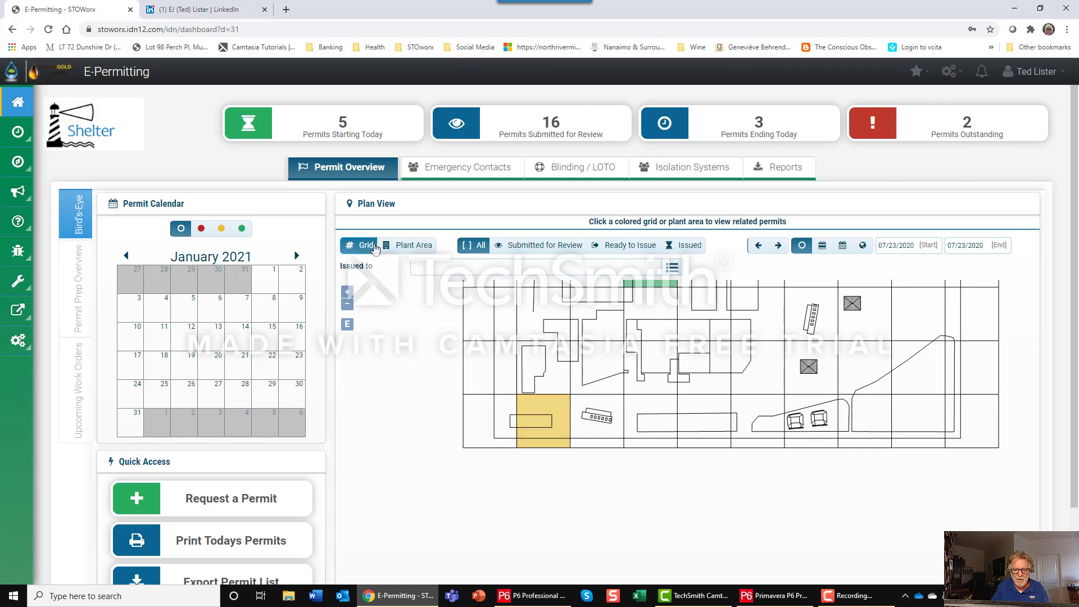
left_click(779, 246)
left_click(779, 246)
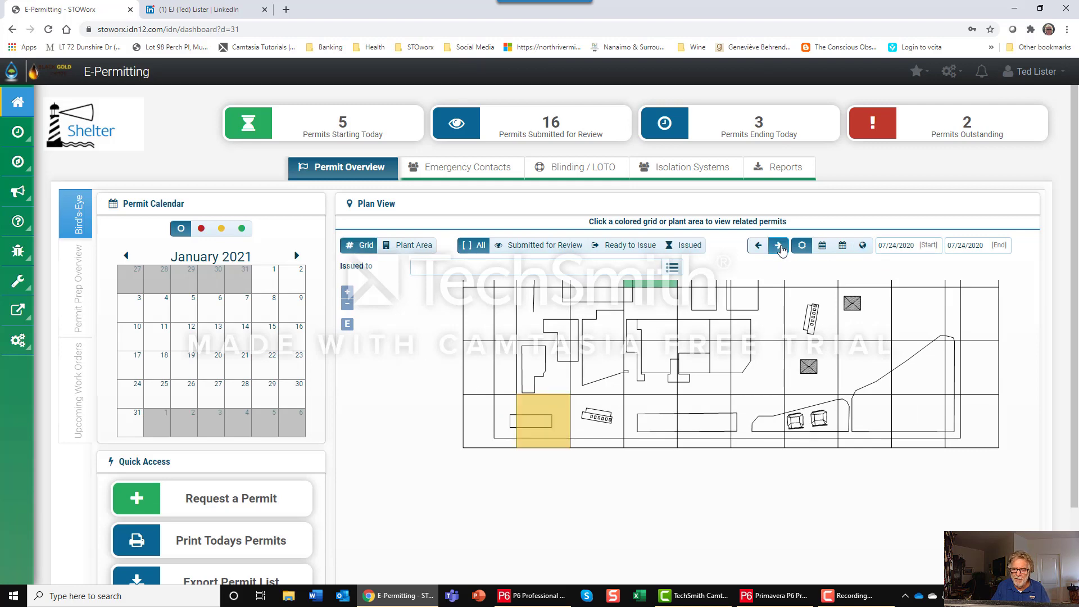
scroll(582, 388, "down", 2)
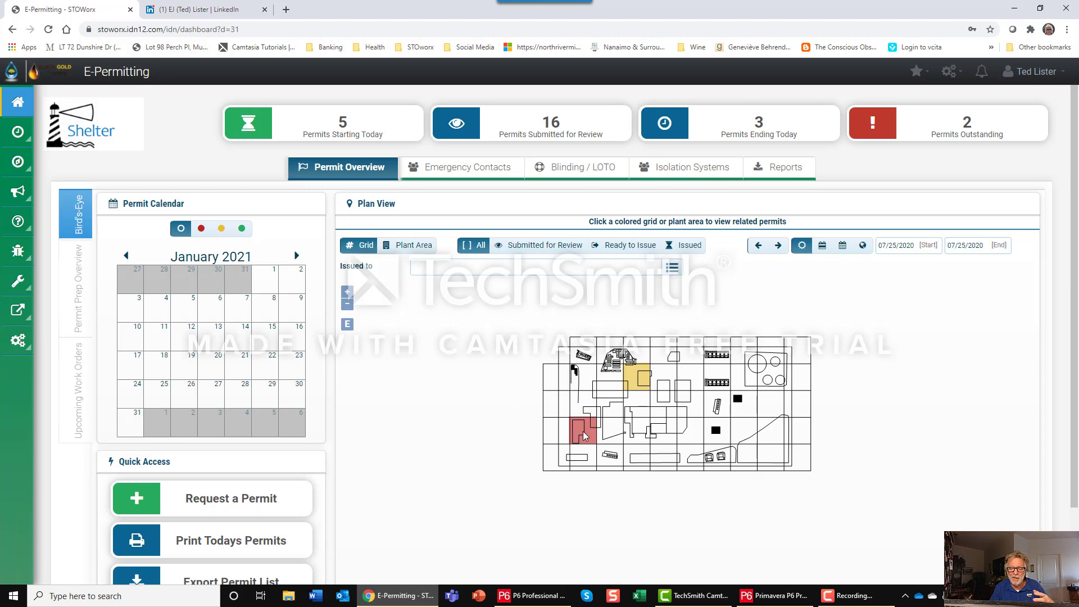
scroll(580, 428, "up", 2)
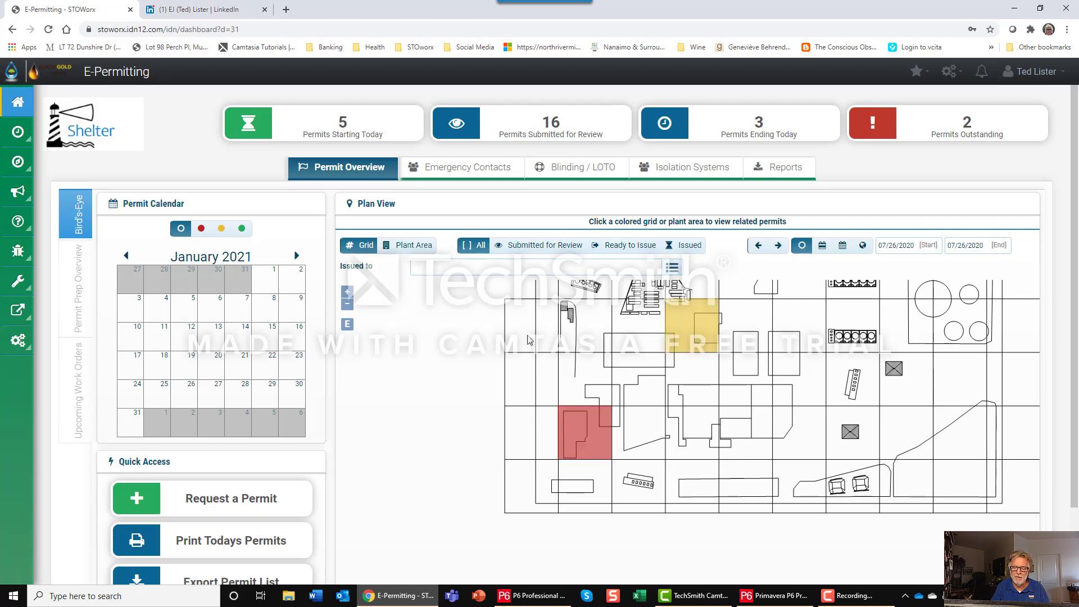
scroll(459, 344, "up", 1)
scroll(444, 350, "down", 1)
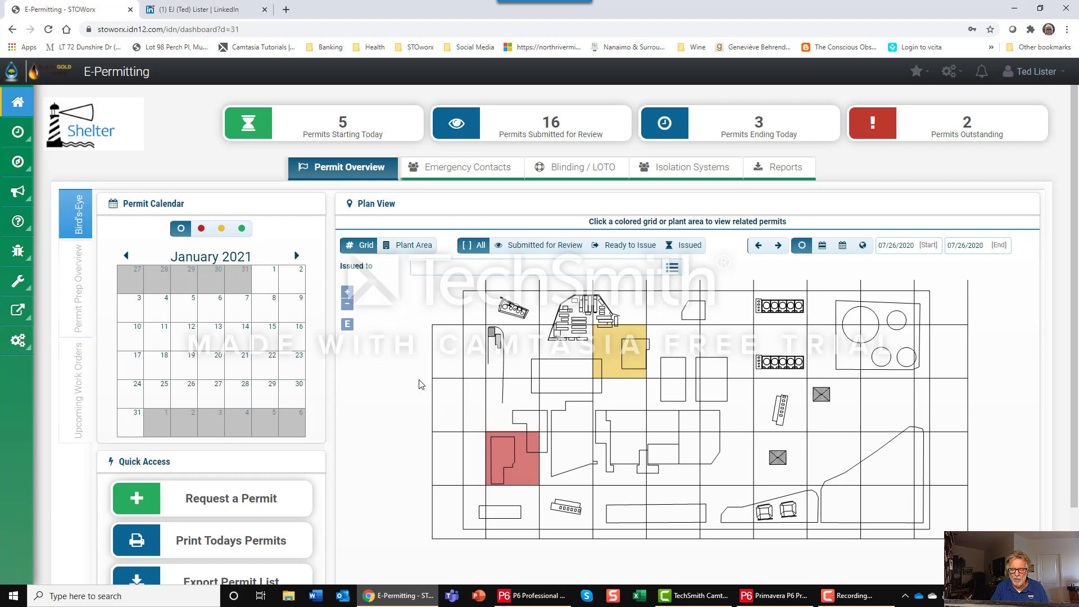
Switch back to Primavera P6, expand the P-2 Indirect/Direct Support and P-3 Indirect groups, and view their histograms.
key("alt+Tab")
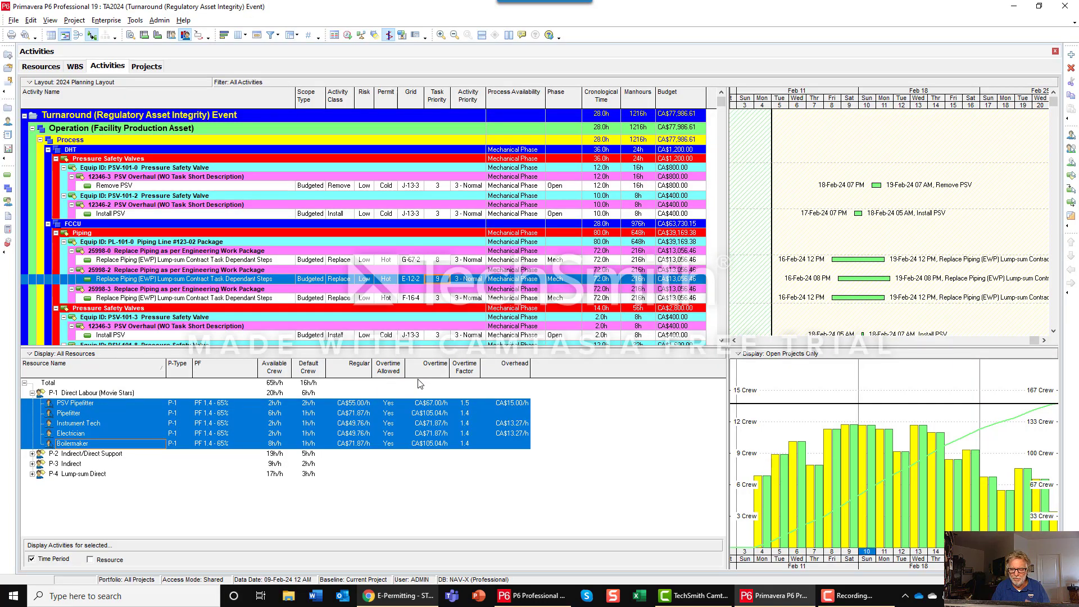
left_click(35, 454)
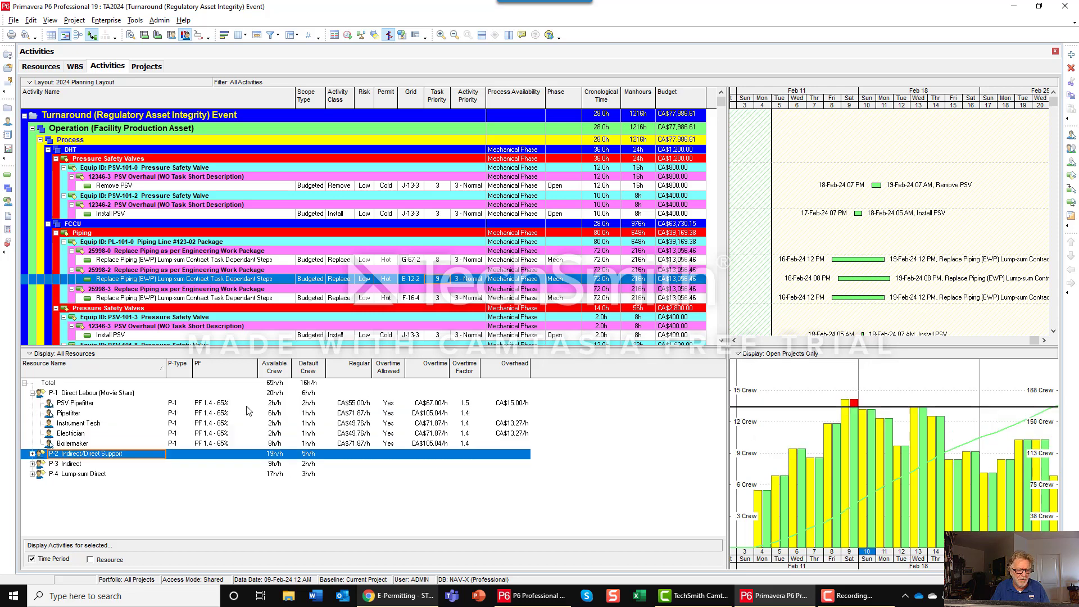
left_click(32, 454)
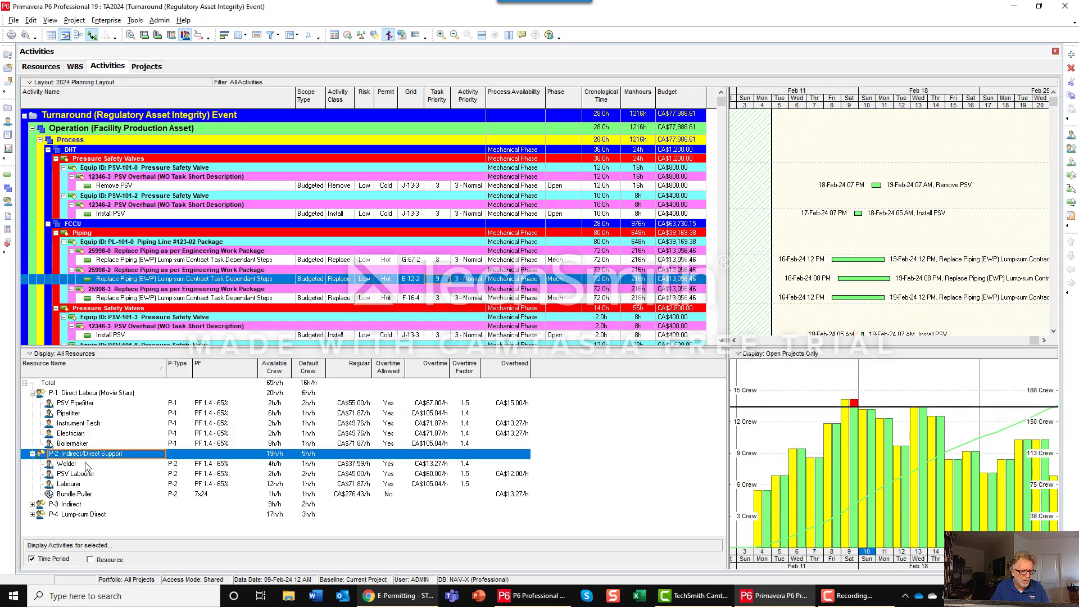
left_click(32, 504)
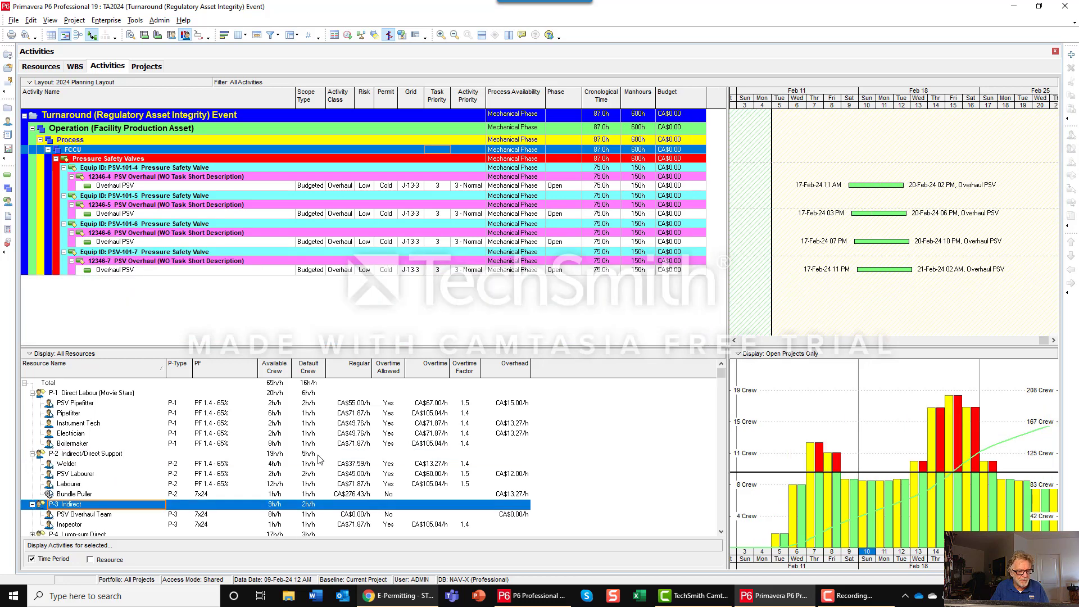